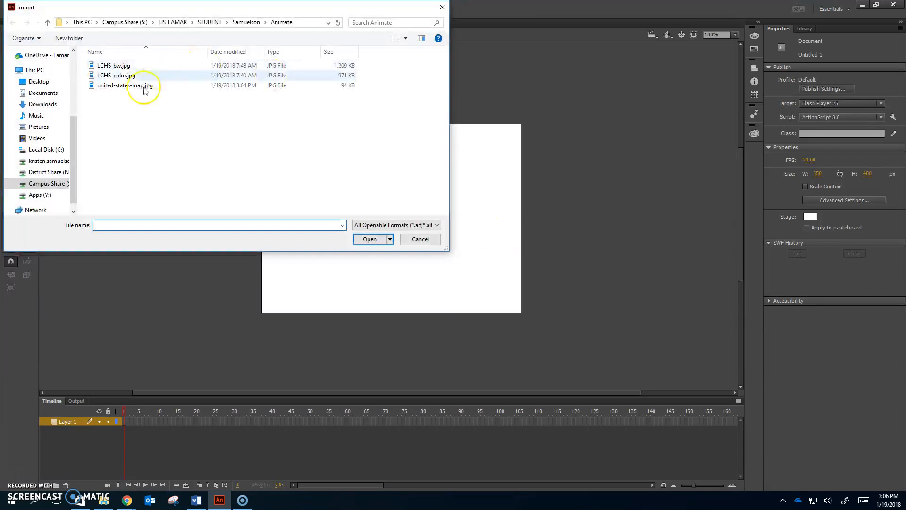
# Import united-states-map.jpg and set its width to 550 px with width and height linked
pyautogui.doubleClick(110, 86)
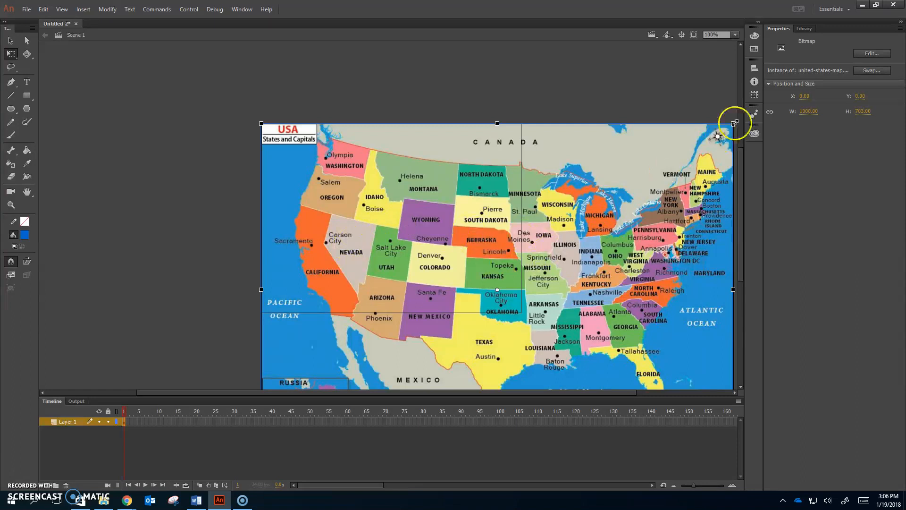
pyautogui.click(770, 113)
pyautogui.click(805, 112)
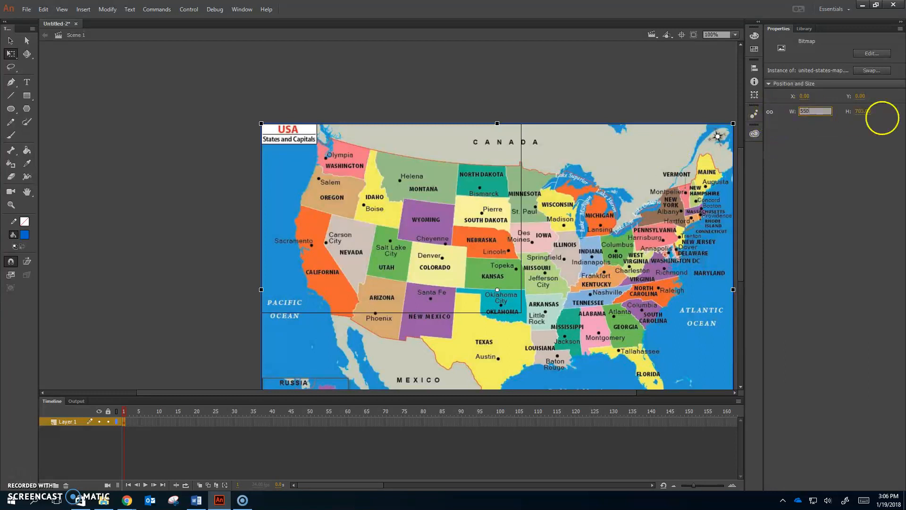
pyautogui.write('550')
pyautogui.press('Return')
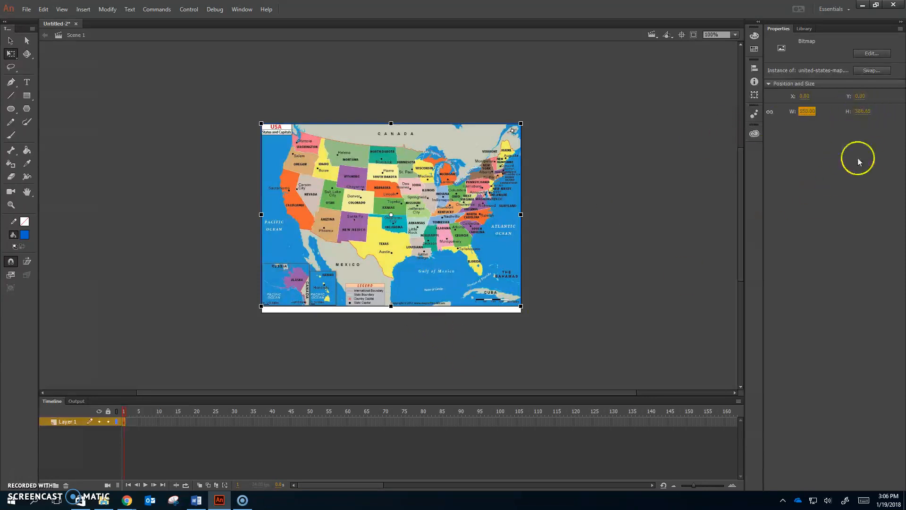
# Set the map image's height to 400 px, keeping its proportions linked
pyautogui.click(863, 112)
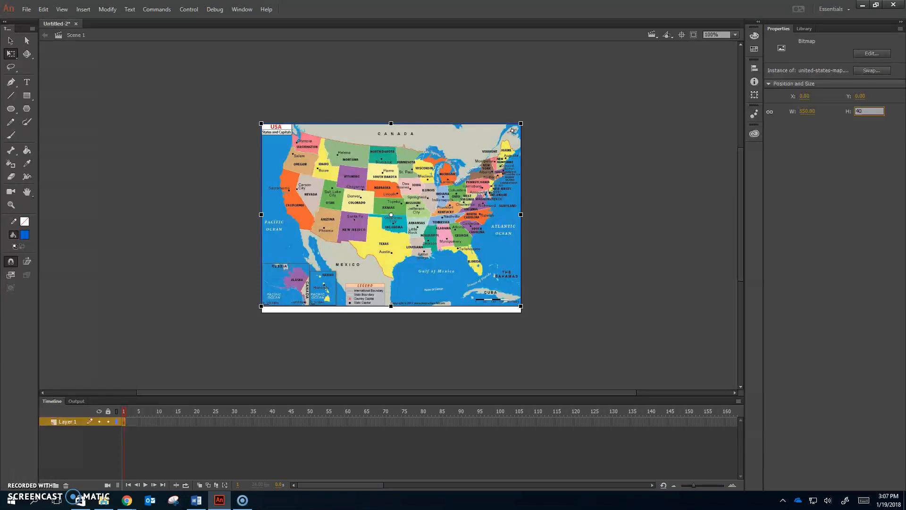
pyautogui.press('Return')
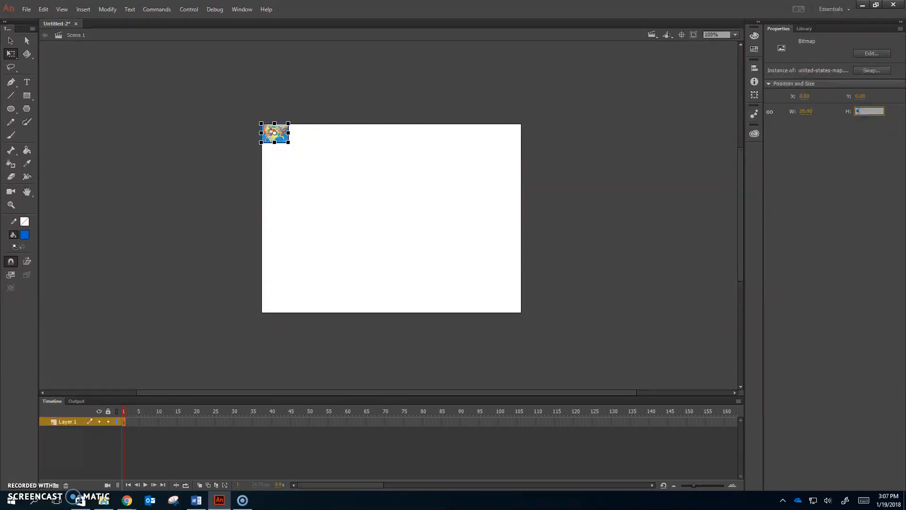
pyautogui.write('400')
pyautogui.press('Return')
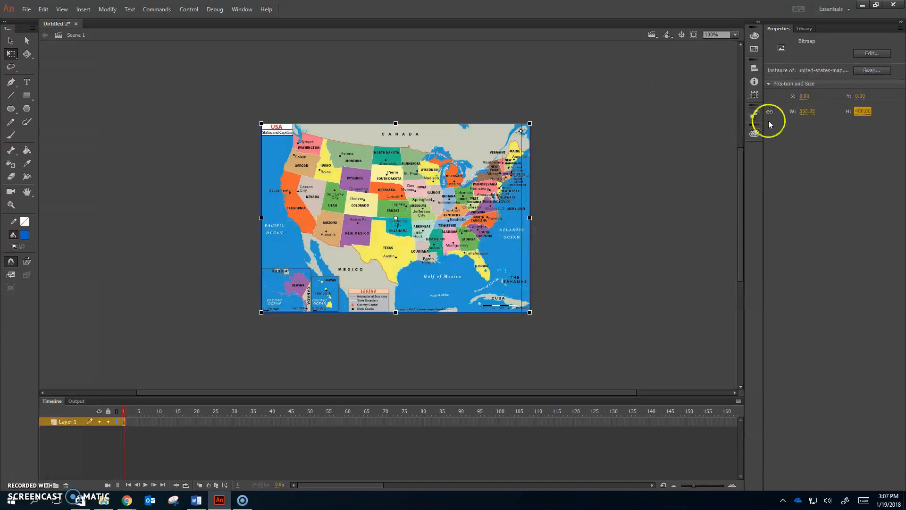
# Center the map image horizontally and vertically relative to the stage
pyautogui.click(754, 68)
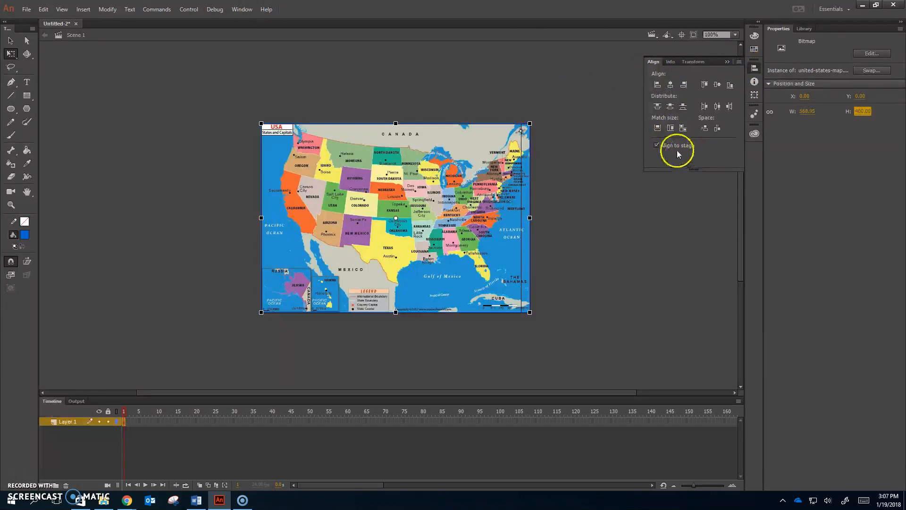
pyautogui.click(671, 85)
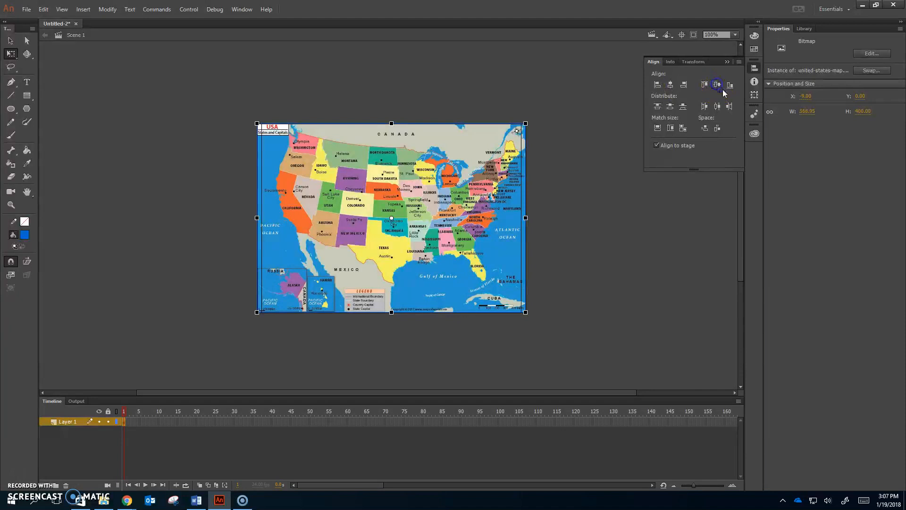
pyautogui.click(626, 350)
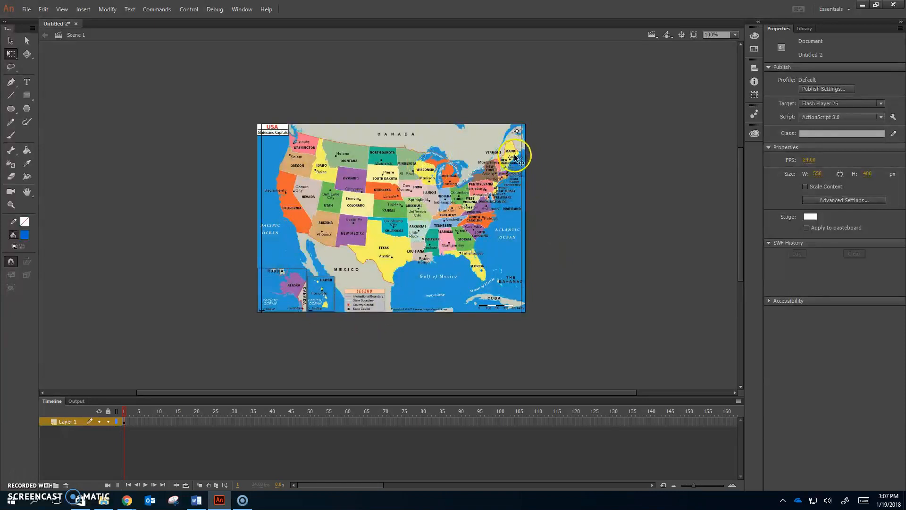
# Nudge the map image 8 px to the left so its right edge meets the stage's right edge
pyautogui.click(519, 192)
pyautogui.press('Left')
pyautogui.press('Left')
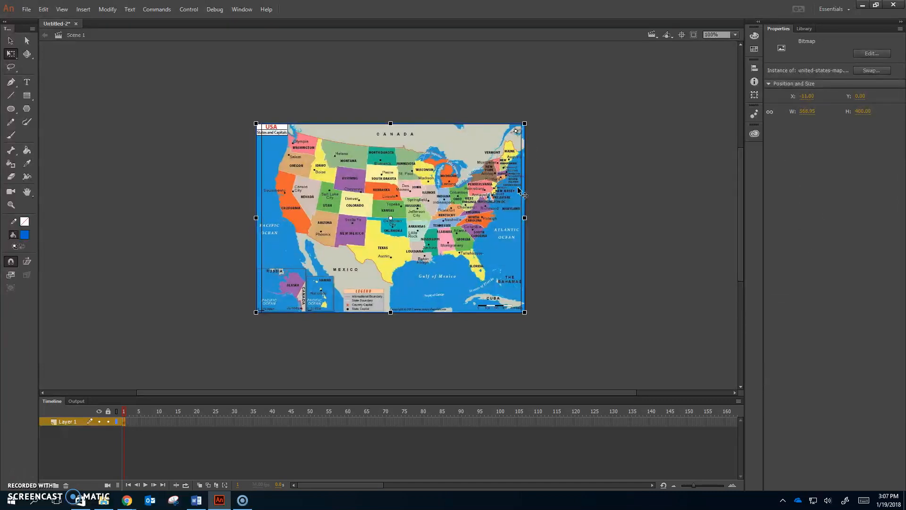
pyautogui.press('Left')
pyautogui.press('Left')
pyautogui.press('Left')
pyautogui.press('Left')
pyautogui.press('Left')
pyautogui.press('Left')
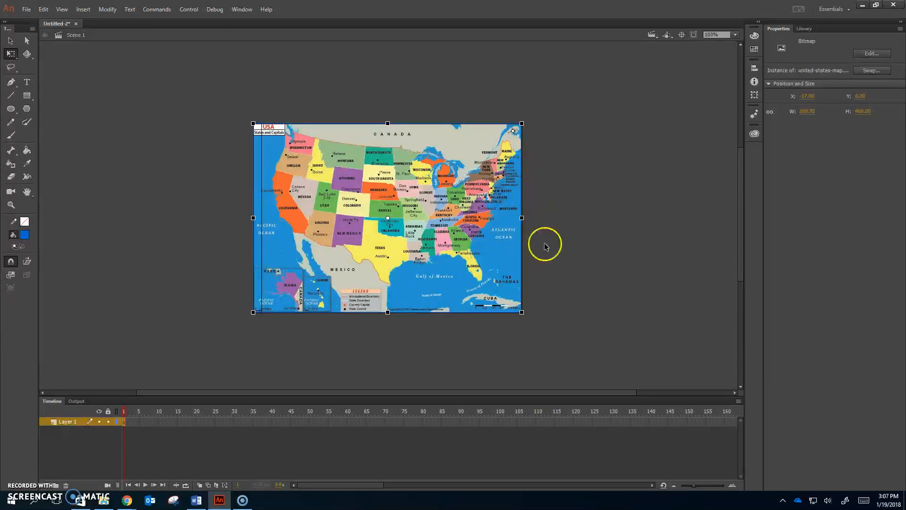
# Rename Layer 1 as map
pyautogui.click(735, 35)
pyautogui.click(740, 57)
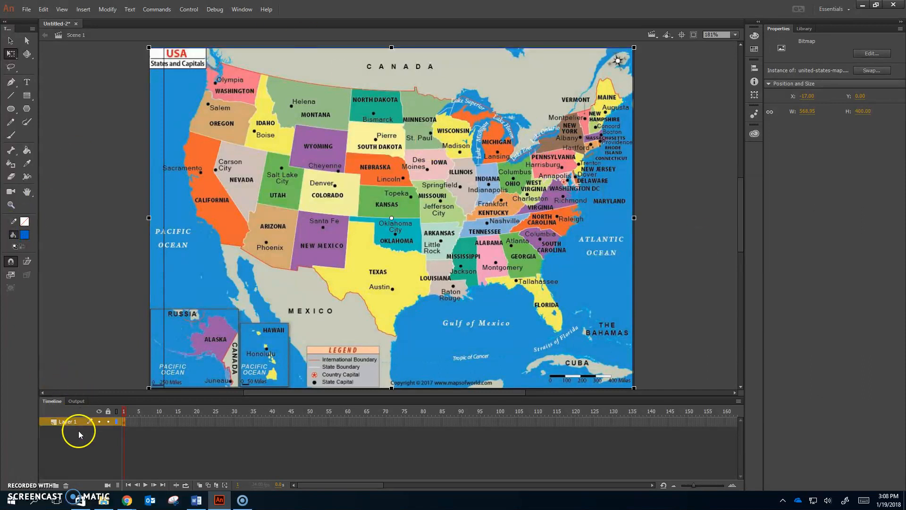
pyautogui.click(58, 420)
pyautogui.write('map')
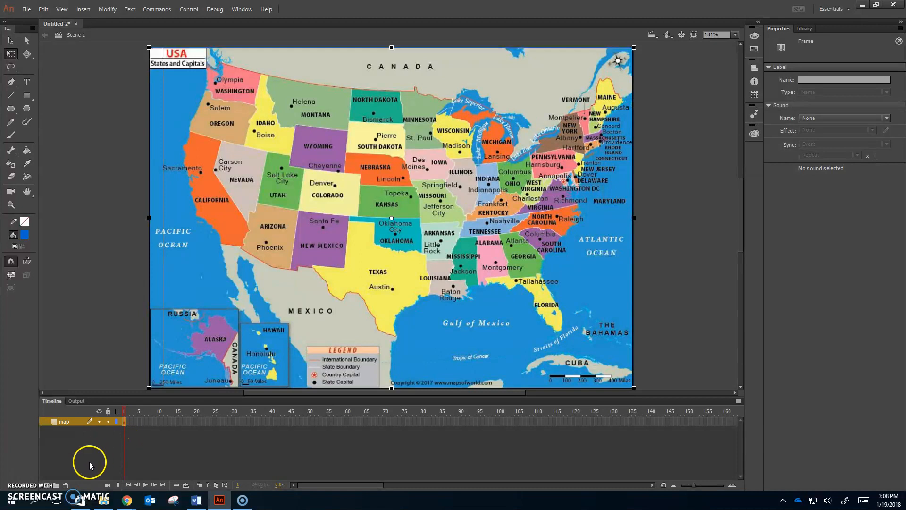
# Add a new layer above the map layer and name it star
pyautogui.click(55, 485)
pyautogui.doubleClick(71, 424)
pyautogui.write('star')
pyautogui.press('Return')
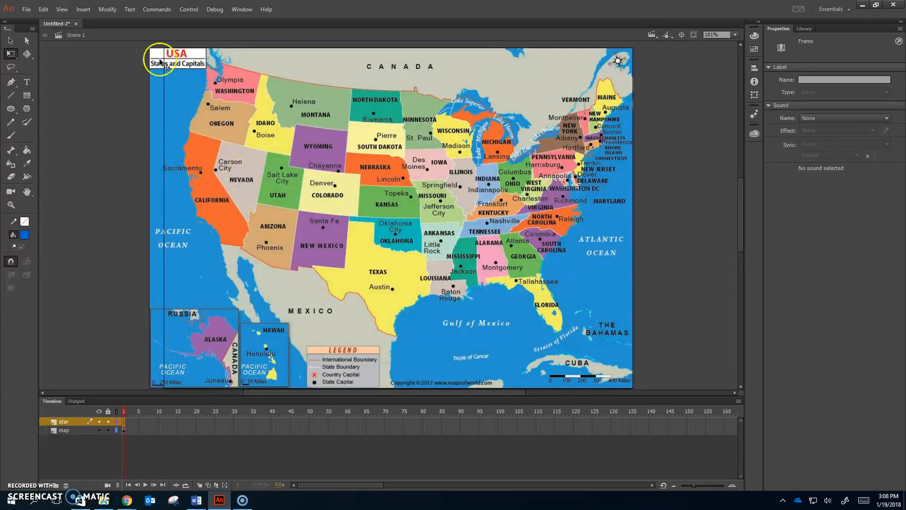
# Choose the PolyStar tool and set its fill to a darker blue
pyautogui.click(27, 95)
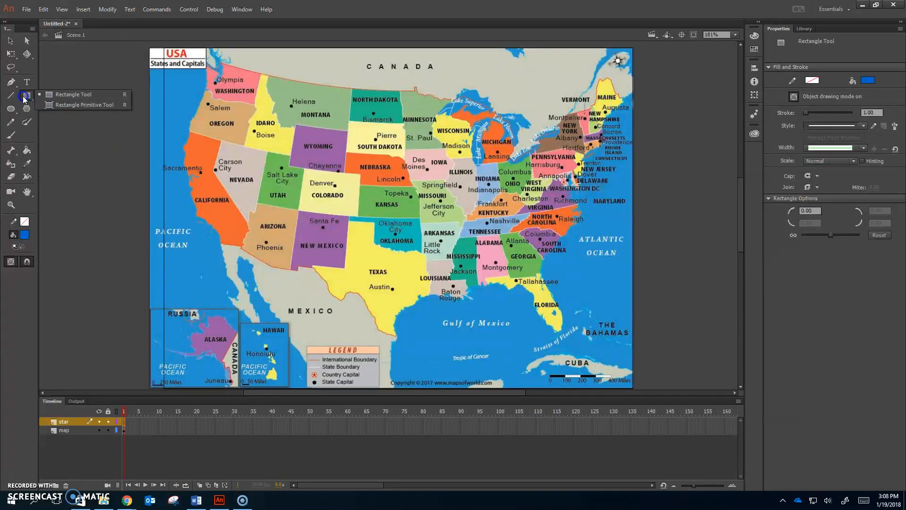
pyautogui.click(27, 108)
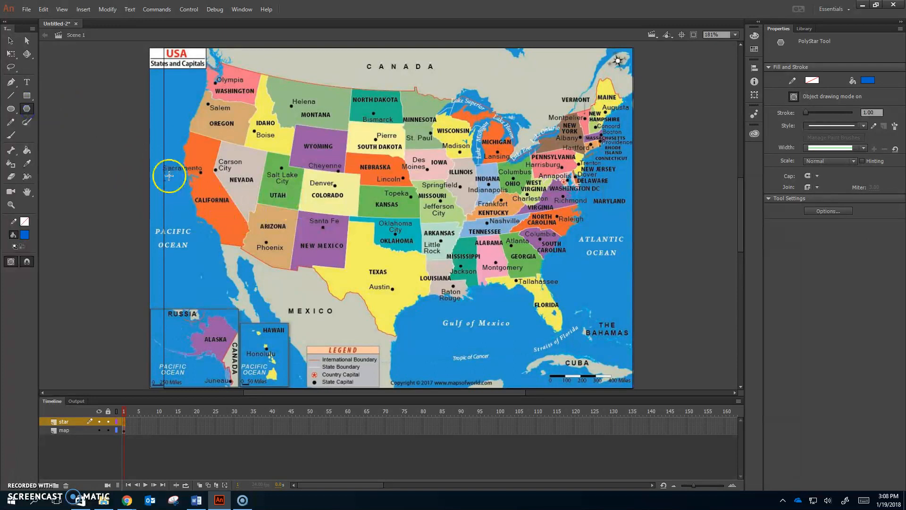
pyautogui.click(24, 235)
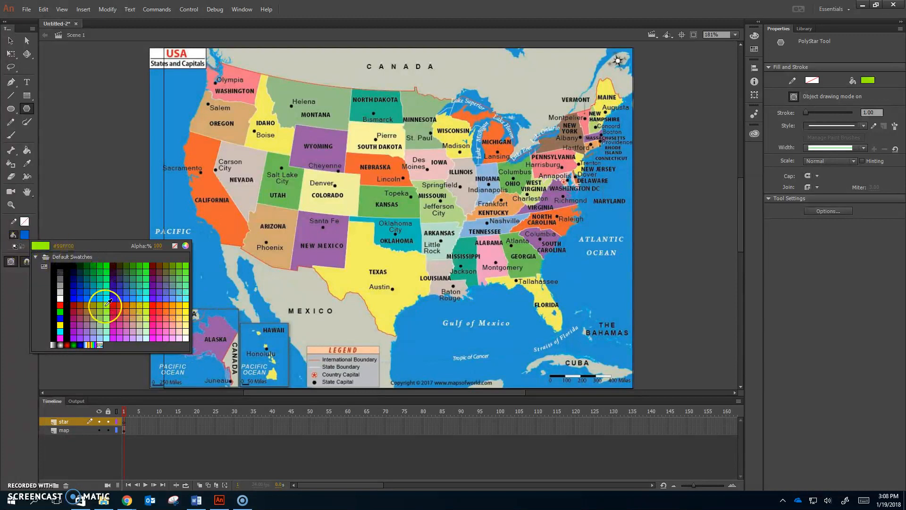
pyautogui.click(85, 287)
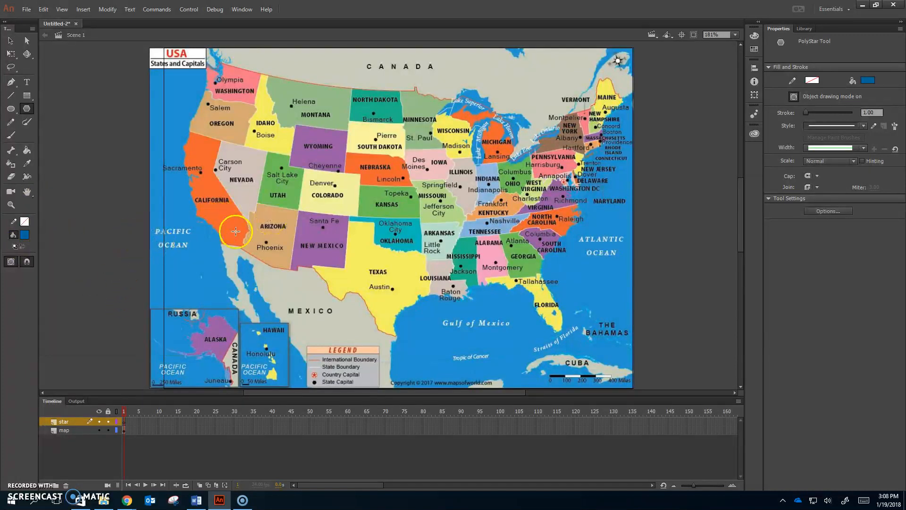
# Set the PolyStar style to star with 5 sides and 0.50 point size, and draw a small star over Texas
pyautogui.moveTo(261, 230); pyautogui.dragTo(268, 238)
pyautogui.hotkey('ctrl', 'z')
pyautogui.click(820, 211)
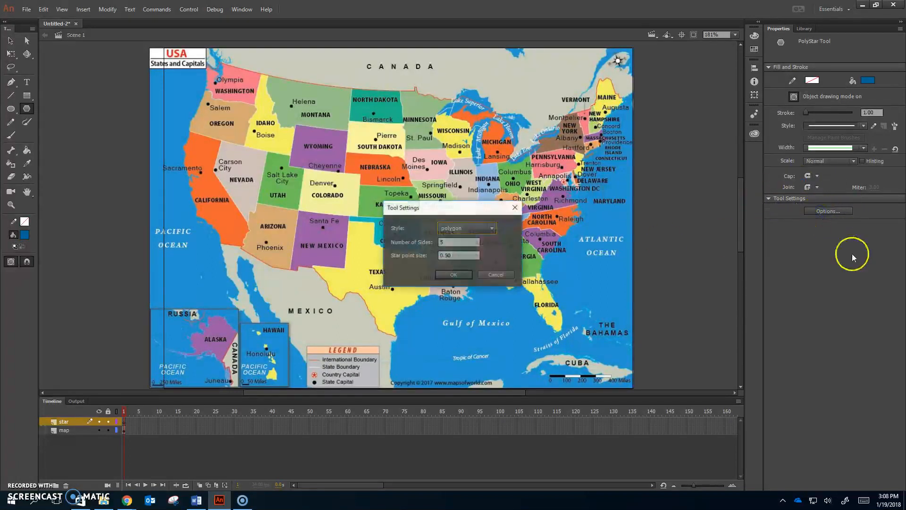
pyautogui.click(494, 226)
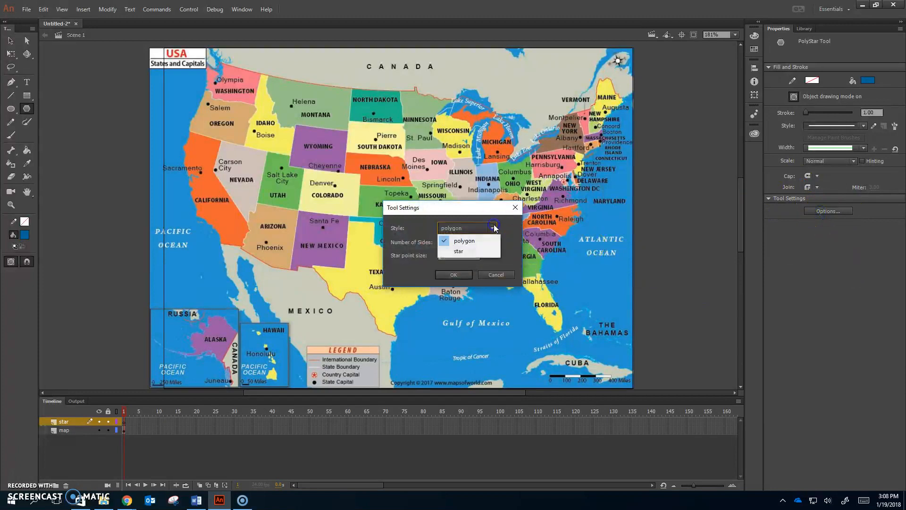
pyautogui.click(461, 251)
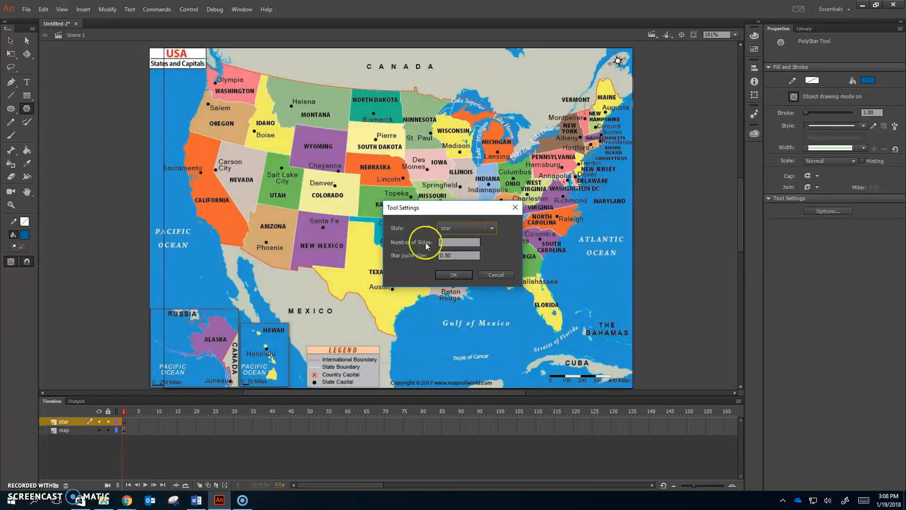
pyautogui.click(460, 276)
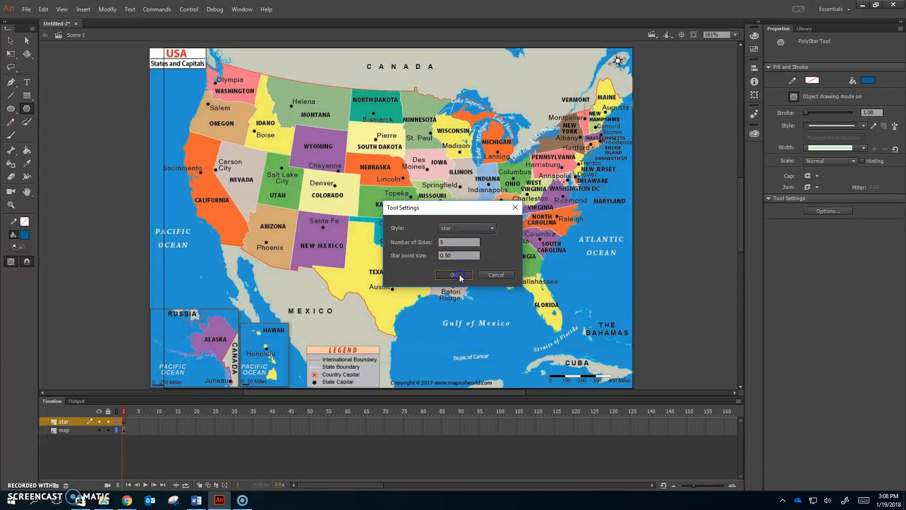
pyautogui.moveTo(381, 273); pyautogui.dragTo(379, 280)
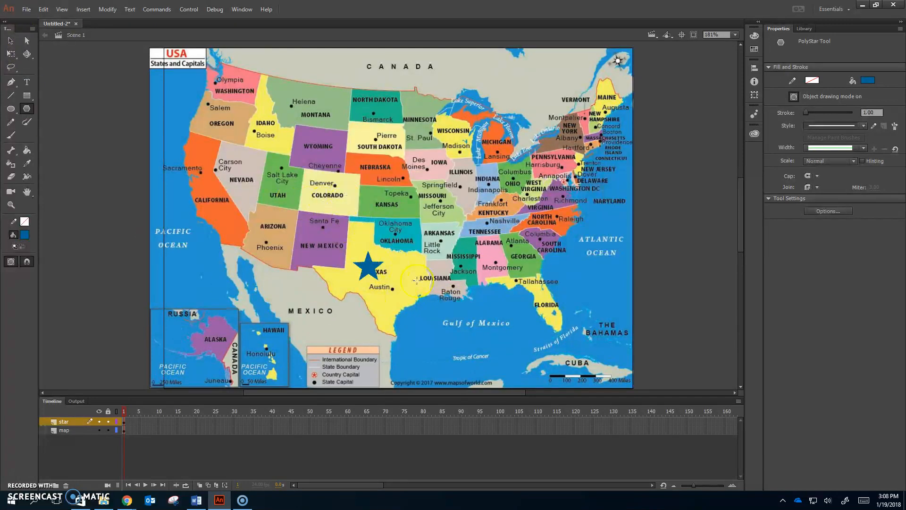
# Move the star toward the middle of Texas and enlarge it proportionally to about 63 by 60 px with Free Transform
pyautogui.click(9, 41)
pyautogui.click(13, 55)
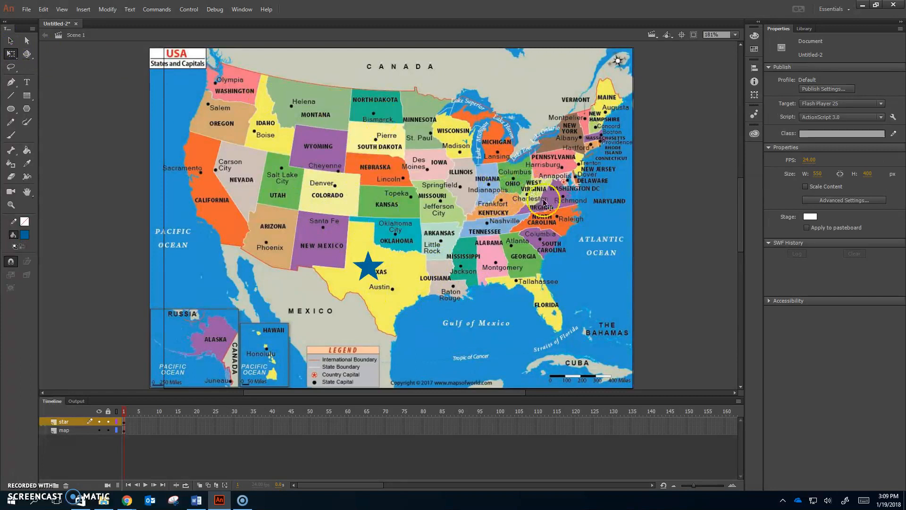
pyautogui.click(373, 271)
pyautogui.moveTo(377, 266); pyautogui.dragTo(386, 272)
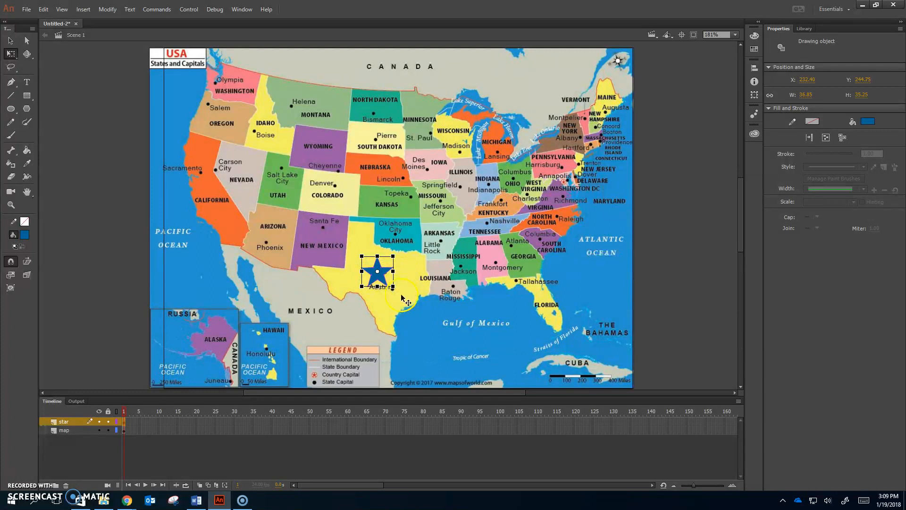
pyautogui.moveTo(392, 286); pyautogui.dragTo(402, 292)
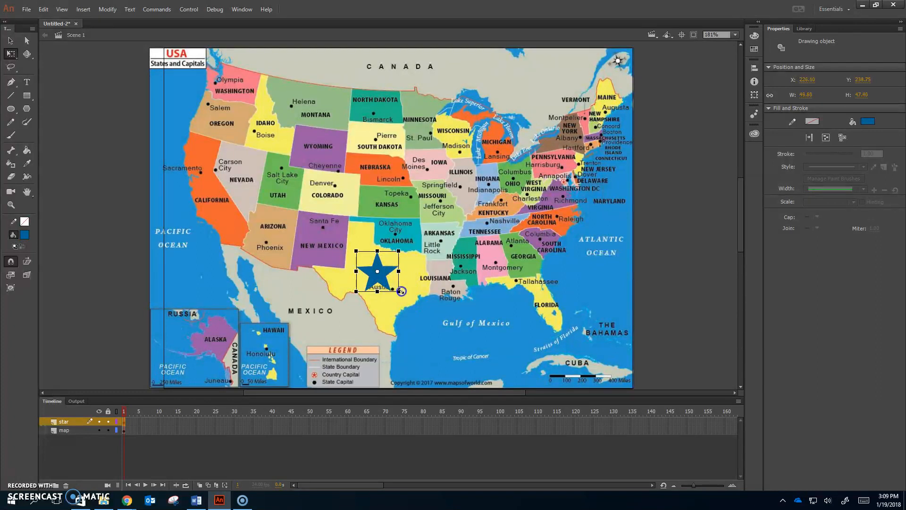
pyautogui.moveTo(387, 284)
pyautogui.mouseDown()
pyautogui.moveTo(385, 271)
pyautogui.moveTo(332, 259)
pyautogui.moveTo(321, 240)
pyautogui.moveTo(219, 213)
pyautogui.moveTo(400, 281)
pyautogui.moveTo(574, 276)
pyautogui.moveTo(601, 184)
pyautogui.moveTo(481, 170)
pyautogui.moveTo(533, 307)
pyautogui.moveTo(489, 267)
pyautogui.moveTo(389, 285)
pyautogui.mouseUp()
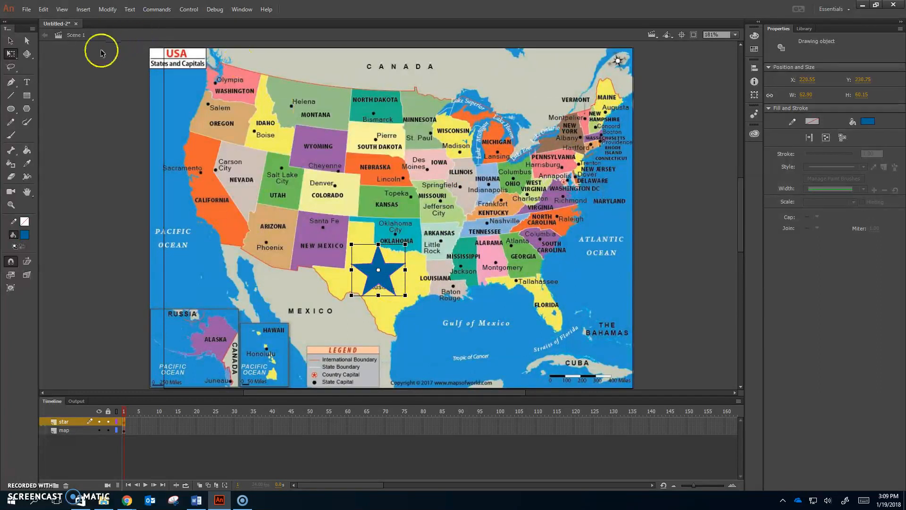
# Convert the star to a graphic symbol named star and deselect it
pyautogui.click(10, 40)
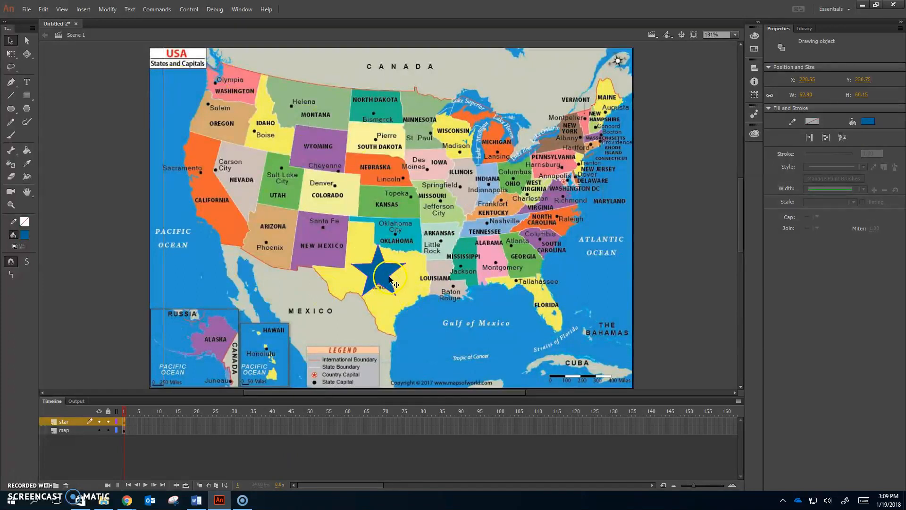
pyautogui.click(113, 9)
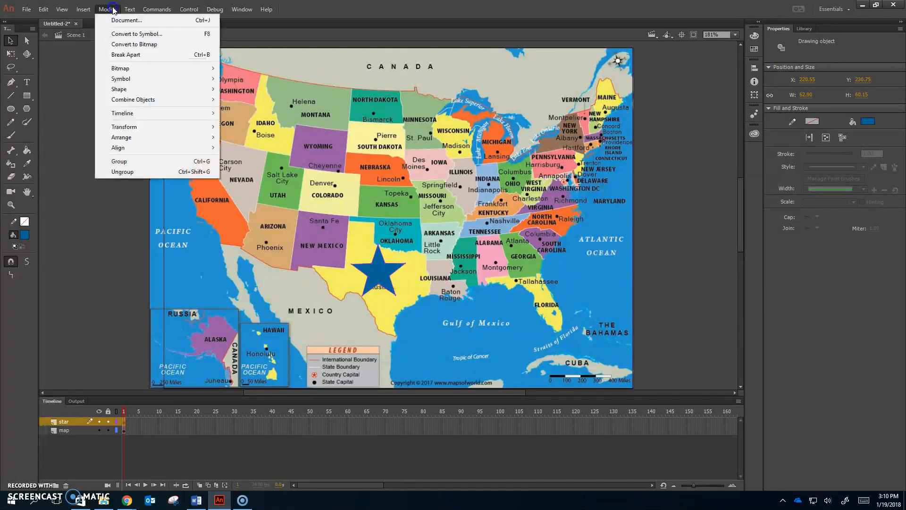
pyautogui.click(122, 34)
pyautogui.write('star')
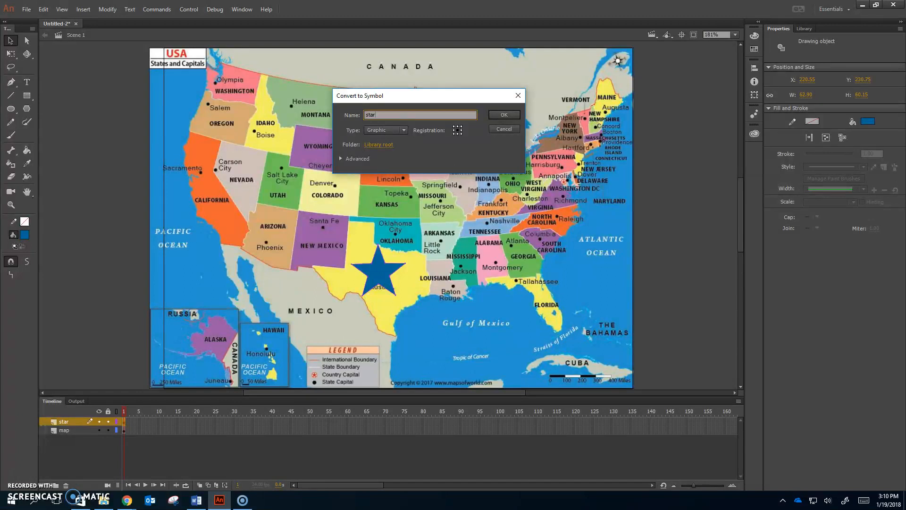
pyautogui.click(501, 115)
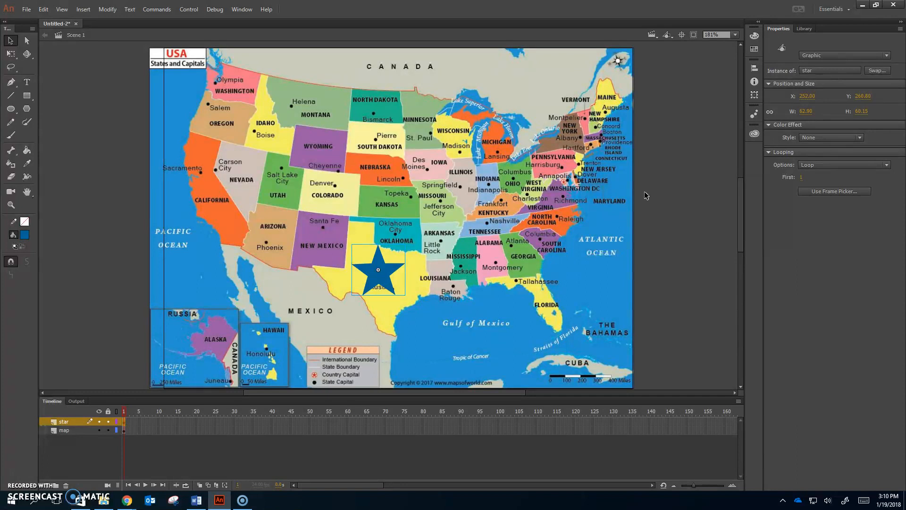
pyautogui.click(663, 167)
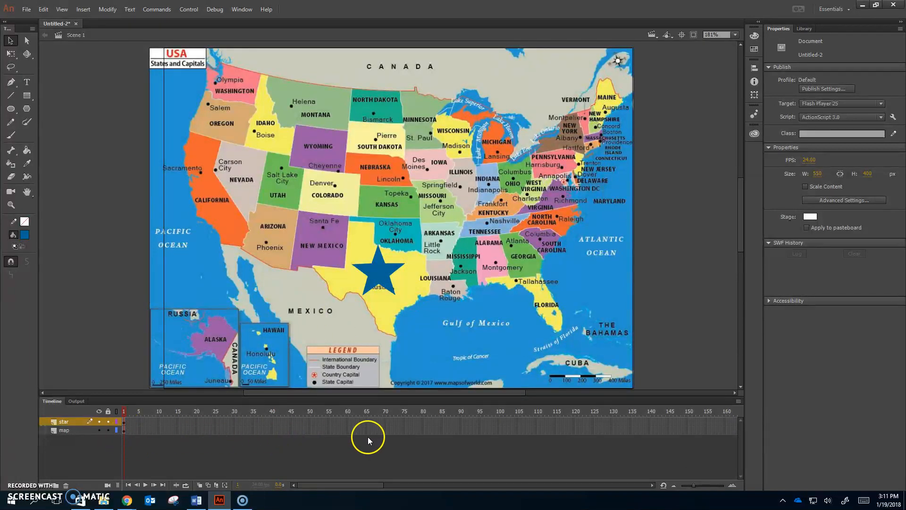
# Extend the map layer's frames to frame 100 and lock the layer
pyautogui.click(498, 430)
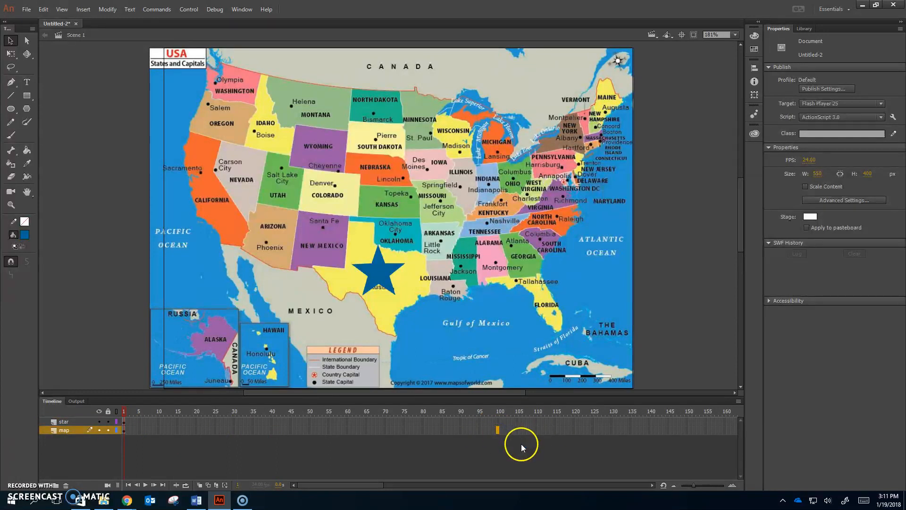
pyautogui.press('F5')
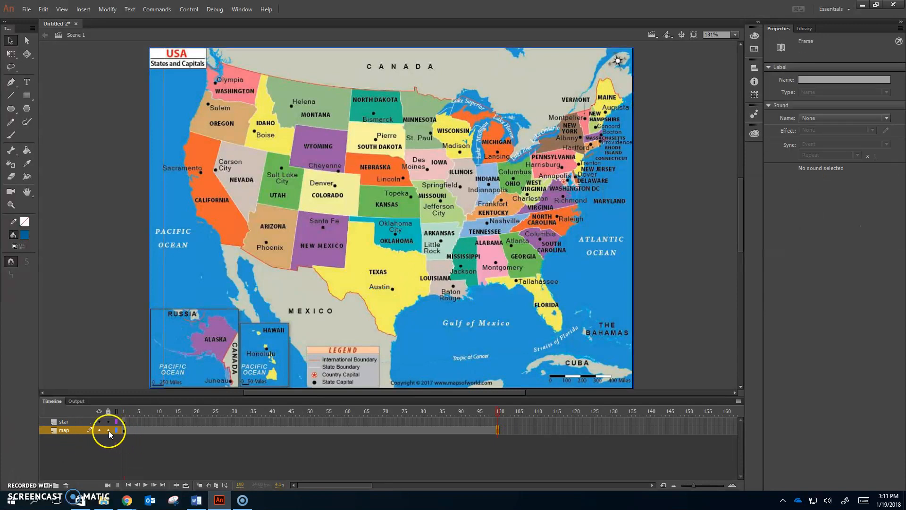
pyautogui.click(109, 431)
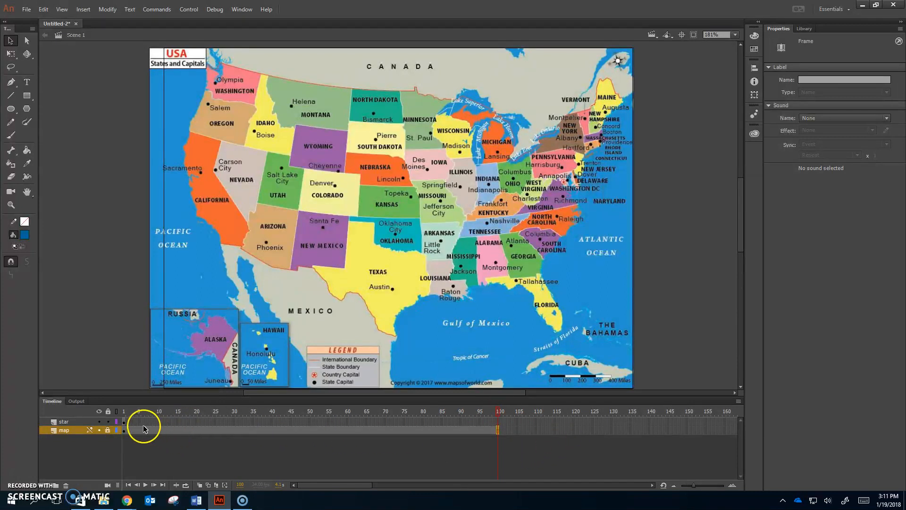
# Create a motion tween for the star in Texas, starting at frame 1
pyautogui.click(125, 415)
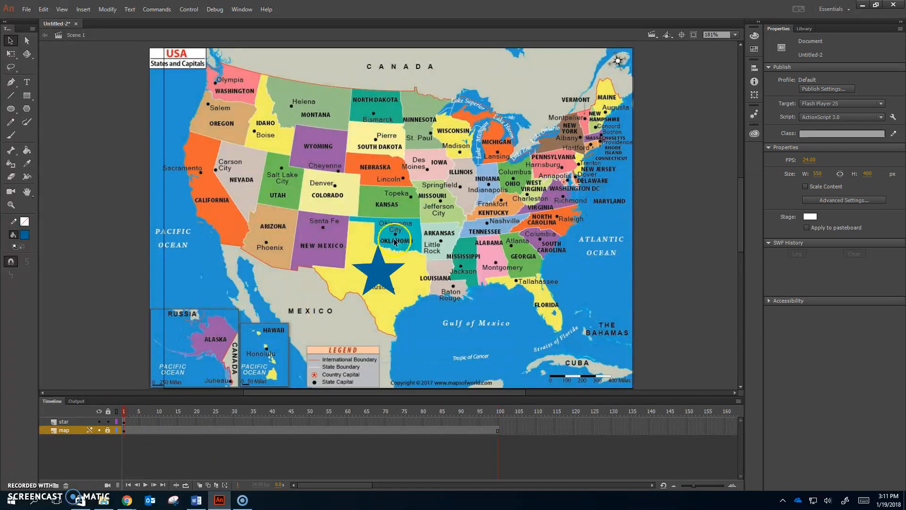
pyautogui.rightClick(383, 270)
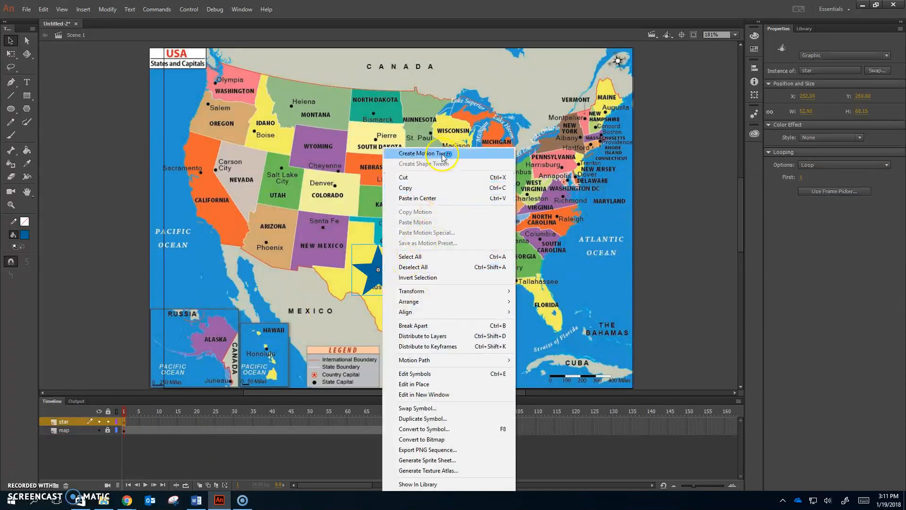
pyautogui.click(427, 153)
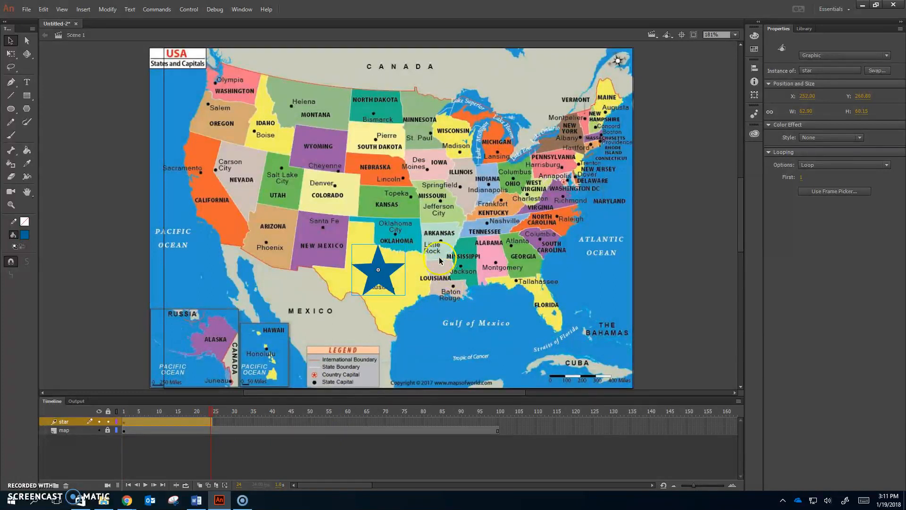
# At frame 15 of the star tween, move the star from Texas to Alabama
pyautogui.click(378, 274)
pyautogui.moveTo(209, 410); pyautogui.dragTo(177, 412)
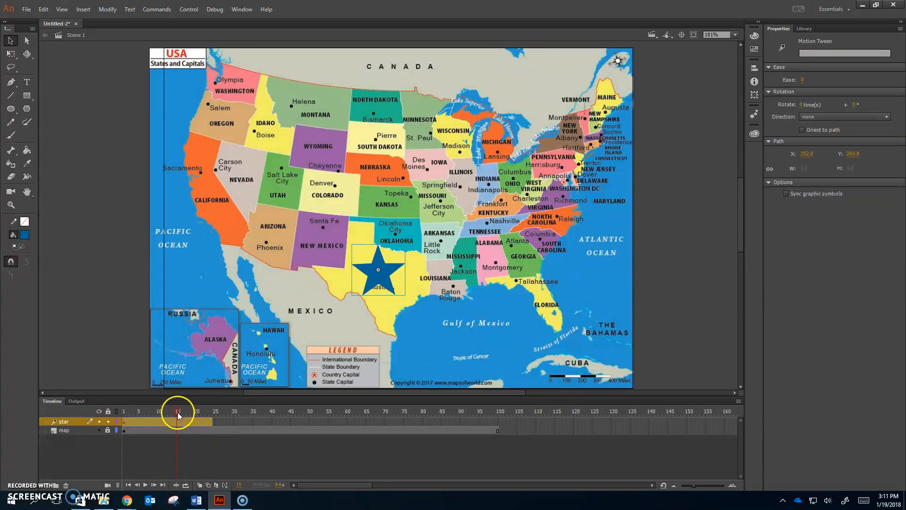
pyautogui.moveTo(383, 280); pyautogui.dragTo(494, 252)
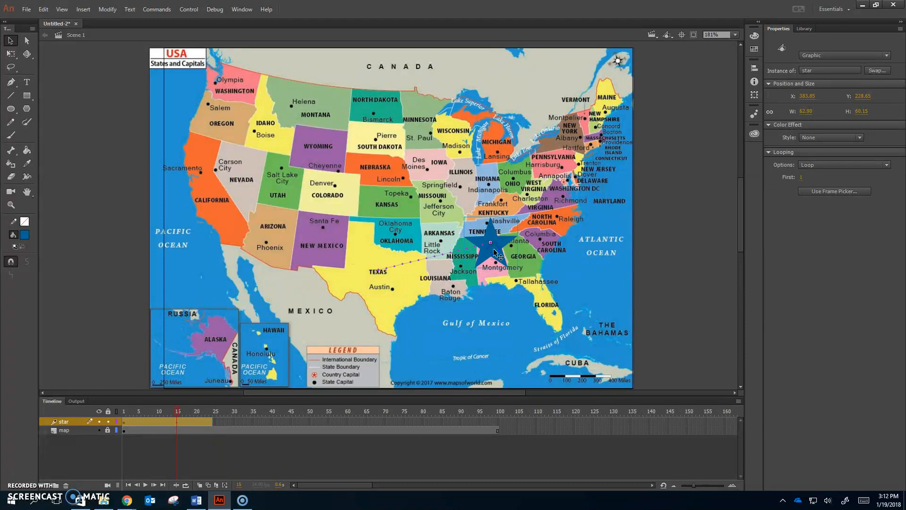
pyautogui.moveTo(176, 410)
pyautogui.mouseDown()
pyautogui.moveTo(118, 413)
pyautogui.moveTo(186, 399)
pyautogui.moveTo(178, 406)
pyautogui.mouseUp()
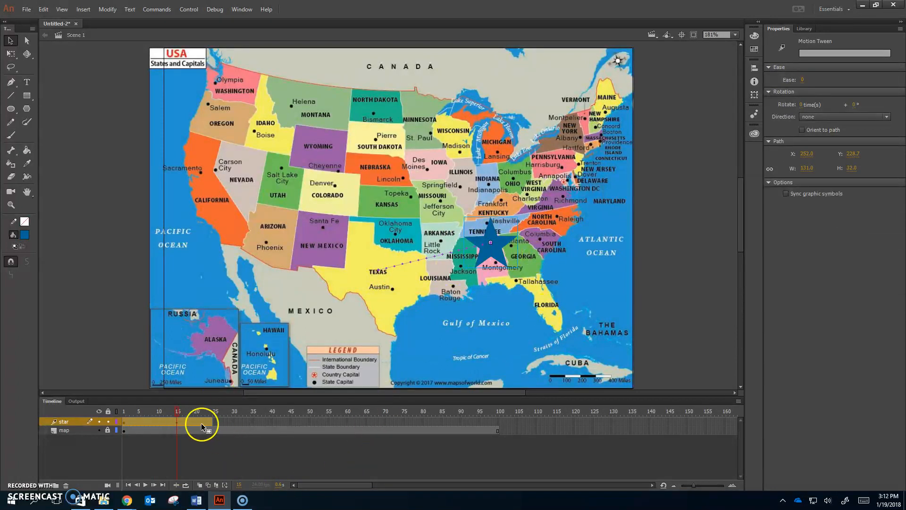
pyautogui.click(235, 411)
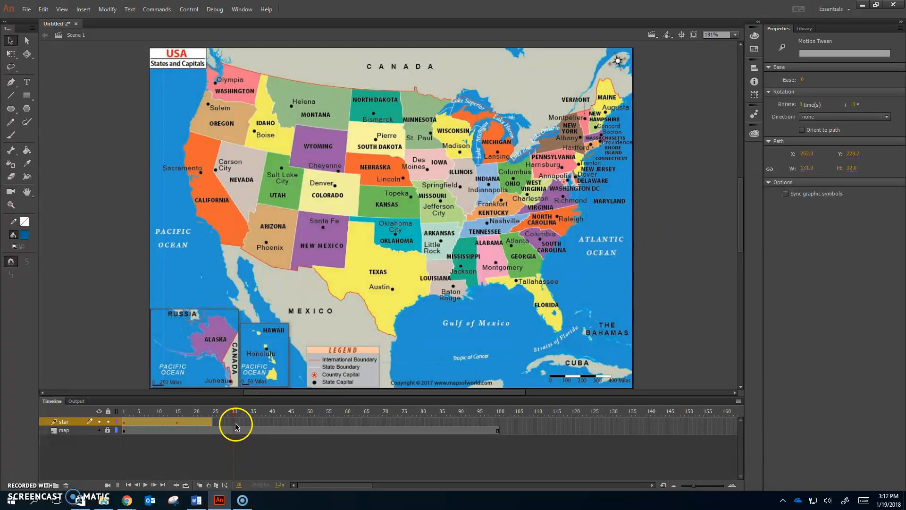
pyautogui.press('F5')
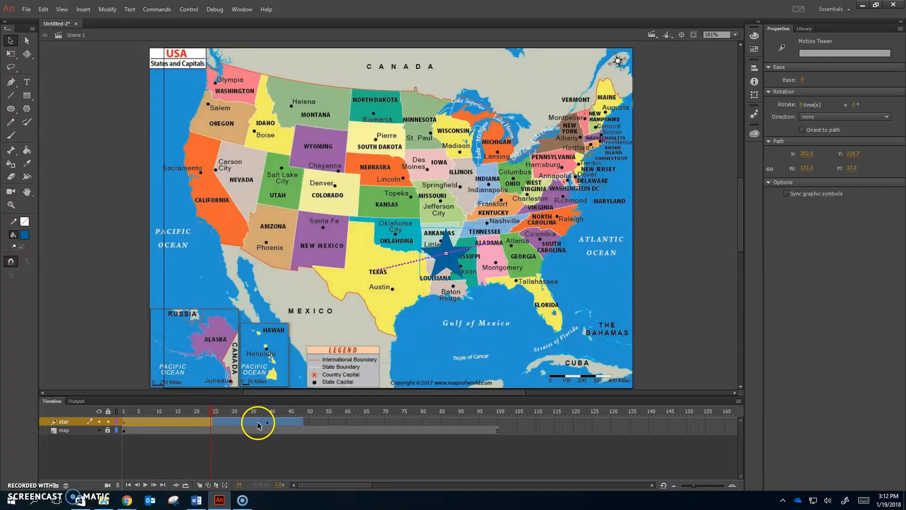
pyautogui.hotkey('ctrl', 'z')
# Extend the star layer's tween to frame 30 and move the star back to the middle of Texas there
pyautogui.click(235, 421)
pyautogui.click(252, 429)
pyautogui.click(234, 422)
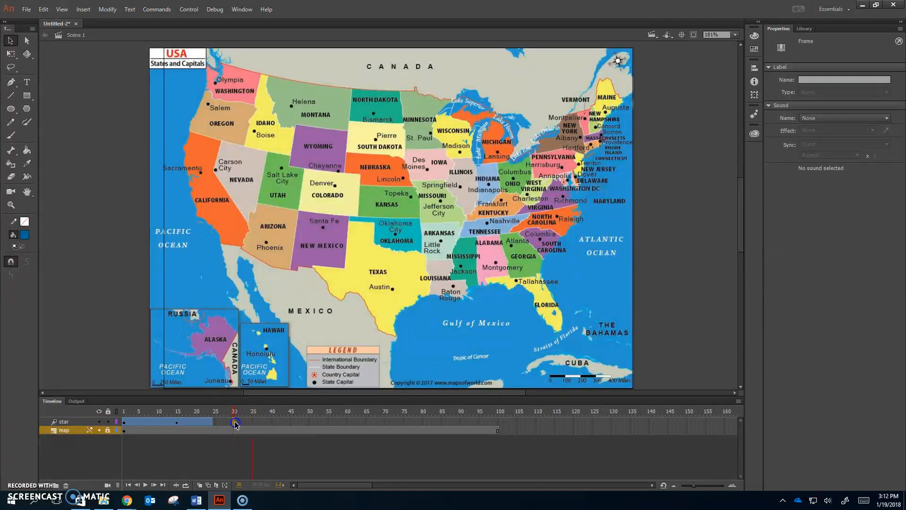
pyautogui.press('F5')
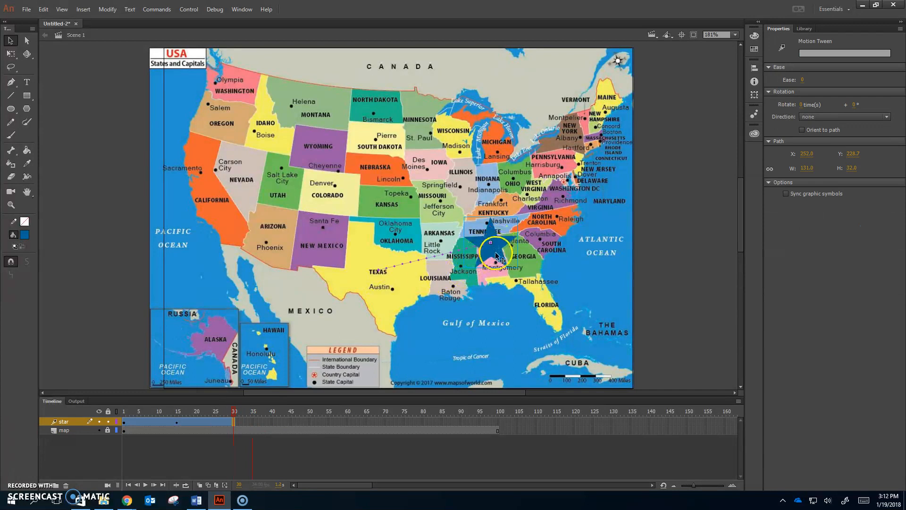
pyautogui.moveTo(498, 255); pyautogui.dragTo(386, 282)
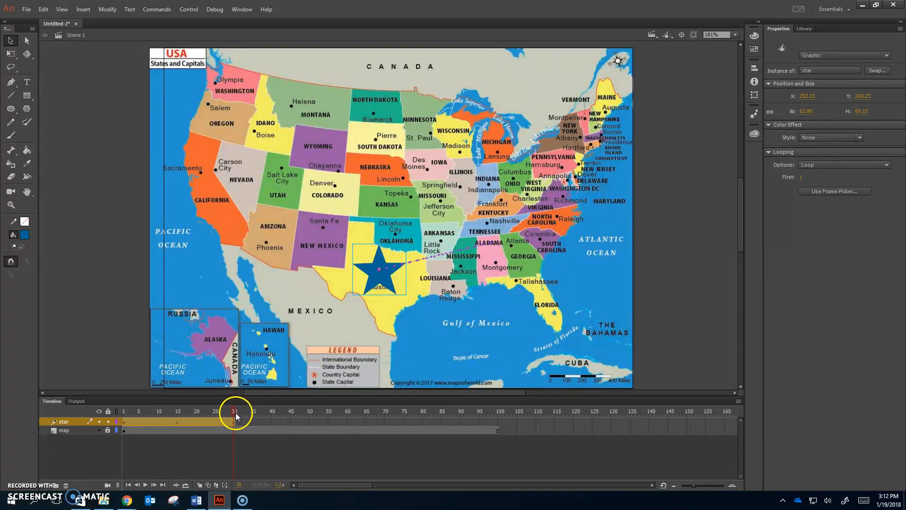
# Extend the star layer's tween to frame 54 and move the star over Virginia and North Carolina there
pyautogui.click(328, 424)
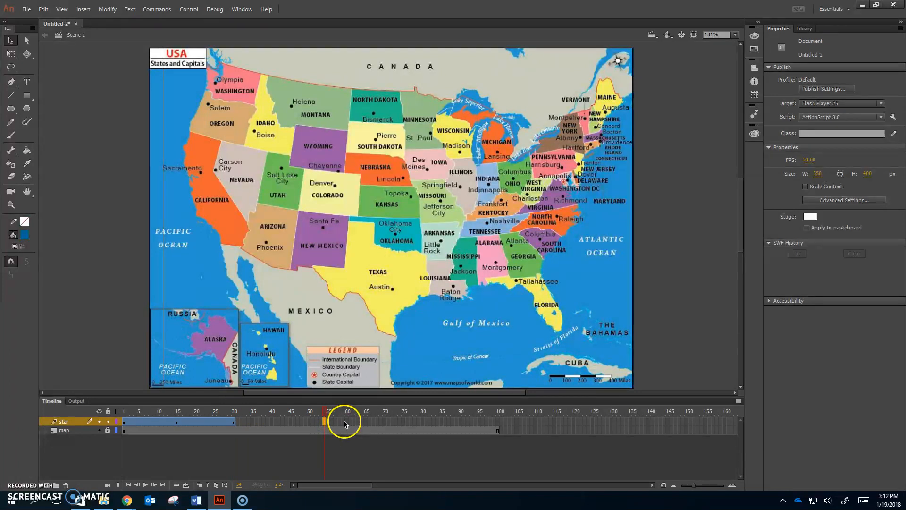
pyautogui.press('F5')
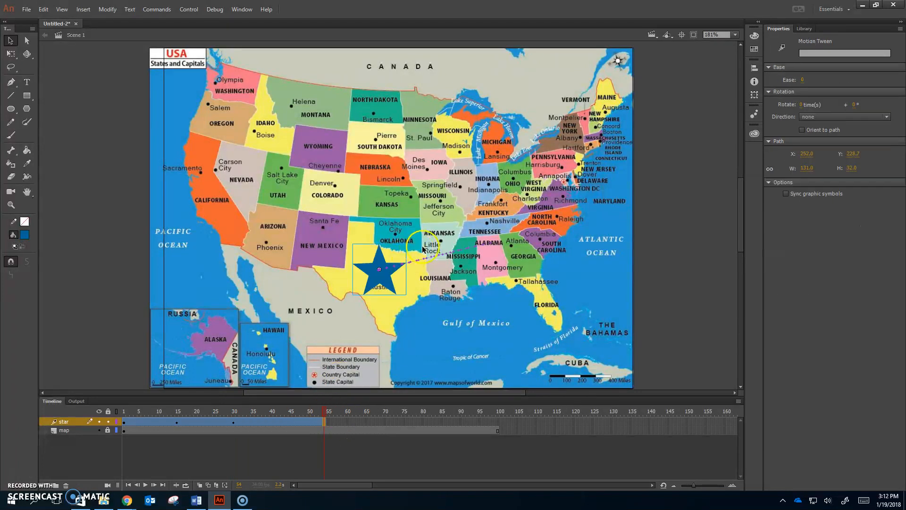
pyautogui.moveTo(385, 284); pyautogui.dragTo(544, 217)
pyautogui.click(596, 413)
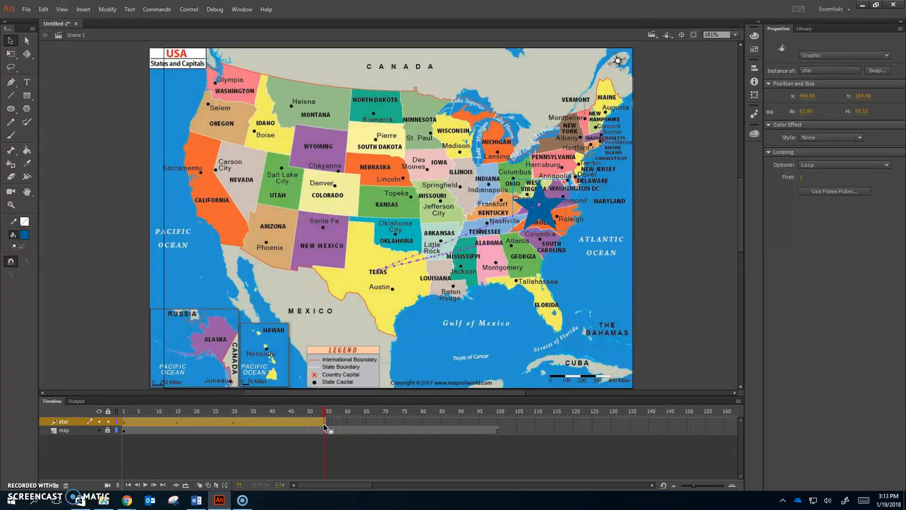
# Extend the star layer's tween to frame 102 and the map layer's frames to frame 130
pyautogui.click(506, 422)
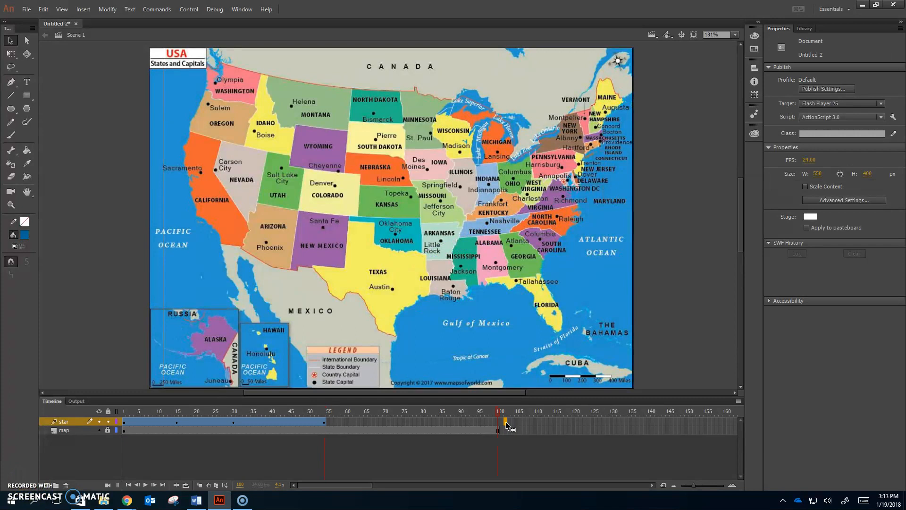
pyautogui.press('F5')
pyautogui.click(507, 433)
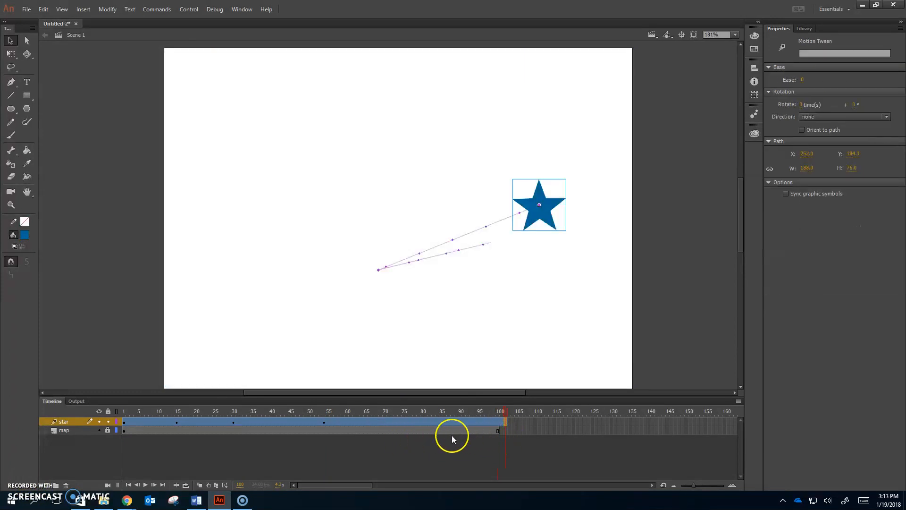
pyautogui.click(614, 431)
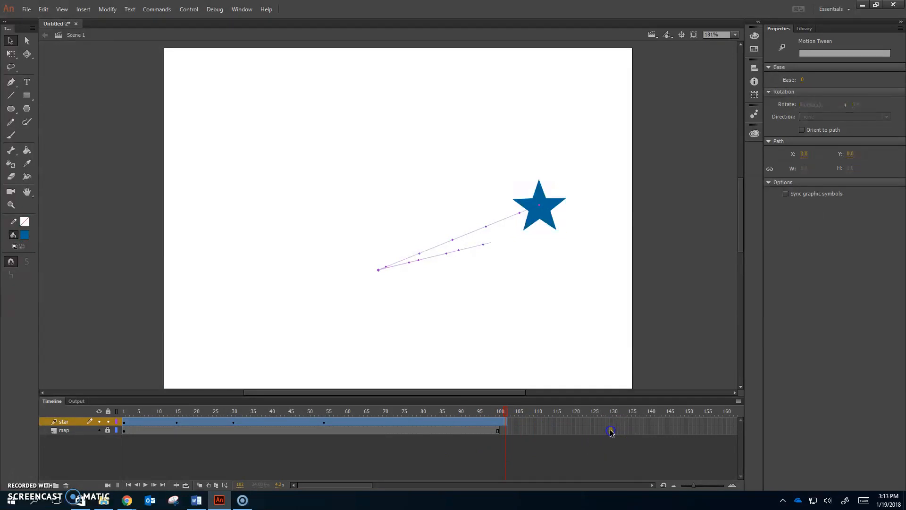
pyautogui.press('F5')
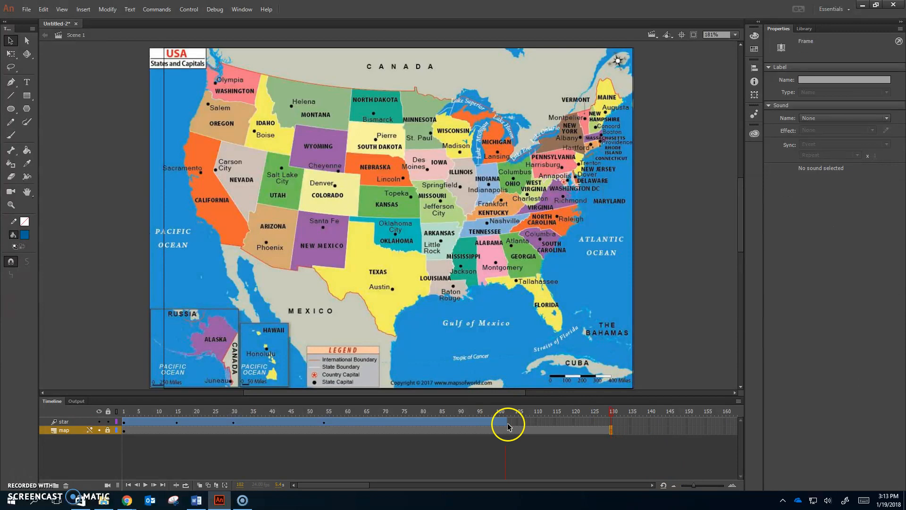
# At frame 102, move the star across the map to California
pyautogui.click(506, 409)
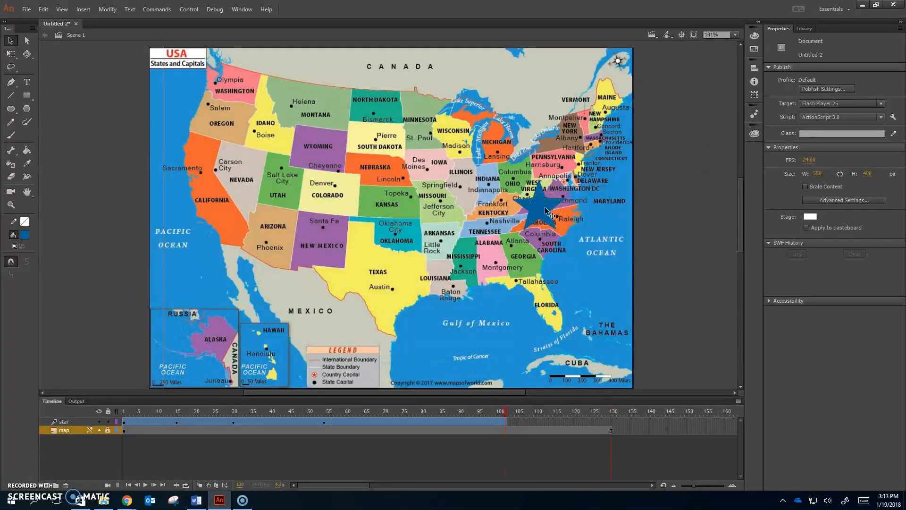
pyautogui.moveTo(546, 211); pyautogui.dragTo(218, 205)
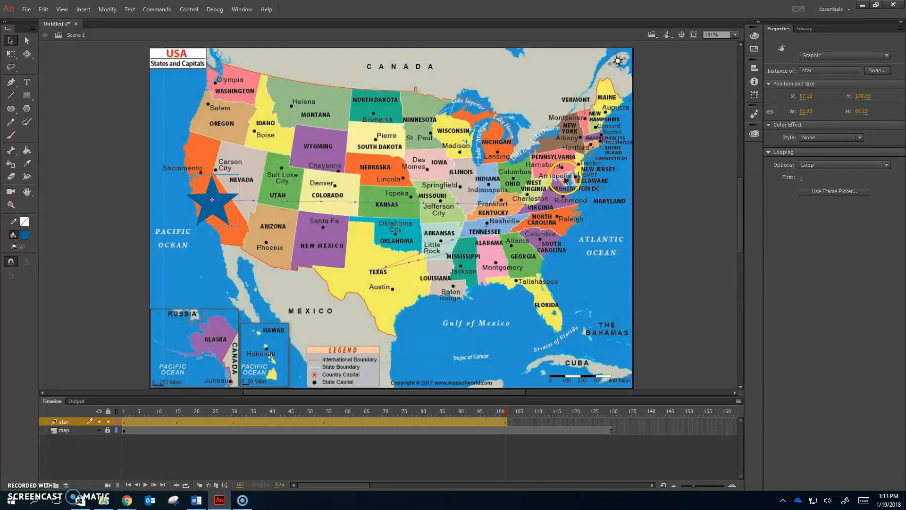
# Extend both the star and map layers to frame 150 and move the star to the Washington DC area there
pyautogui.moveTo(332, 486); pyautogui.dragTo(355, 486)
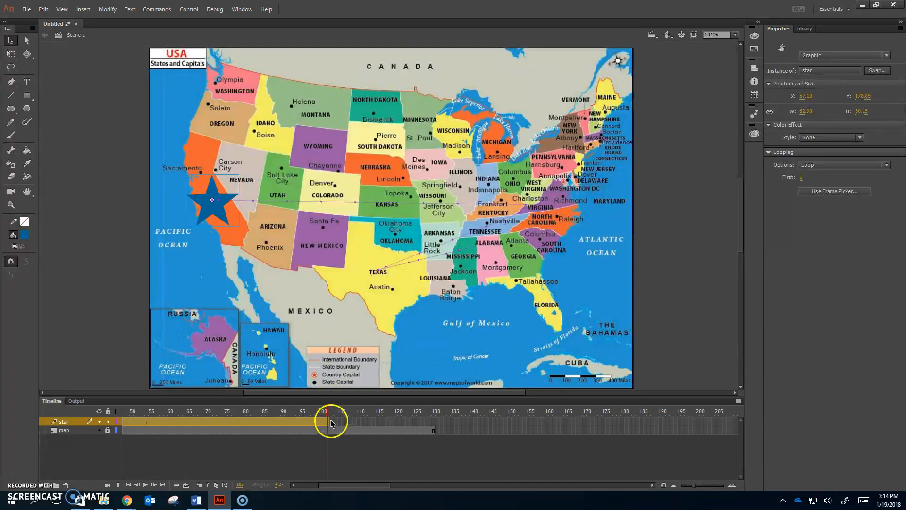
pyautogui.click(508, 426)
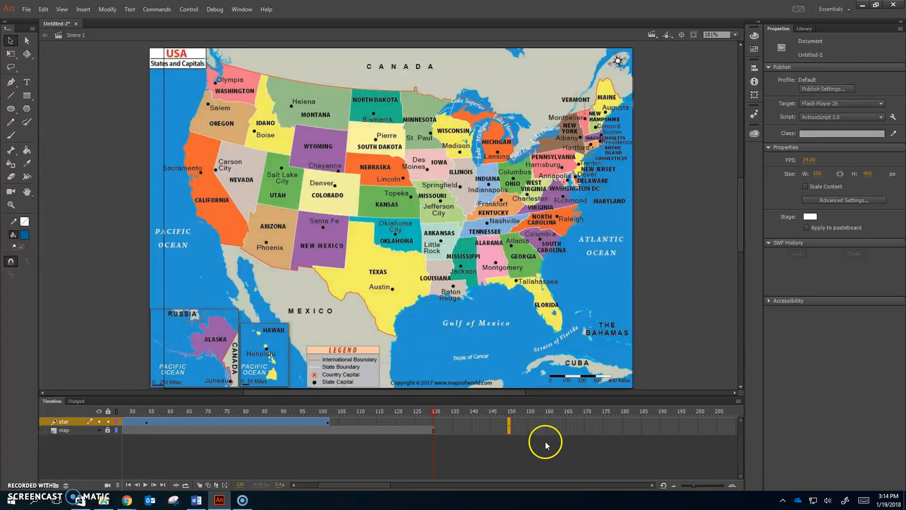
pyautogui.press('F5')
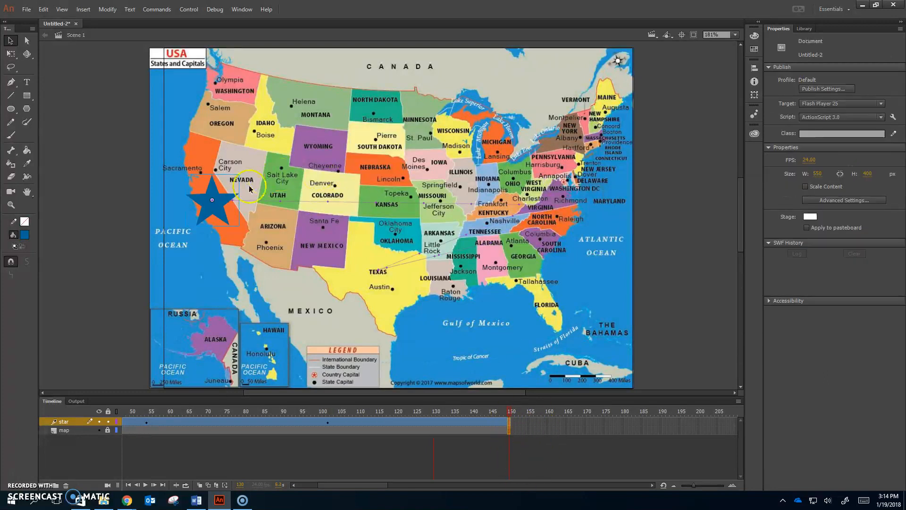
pyautogui.moveTo(211, 216); pyautogui.dragTo(561, 188)
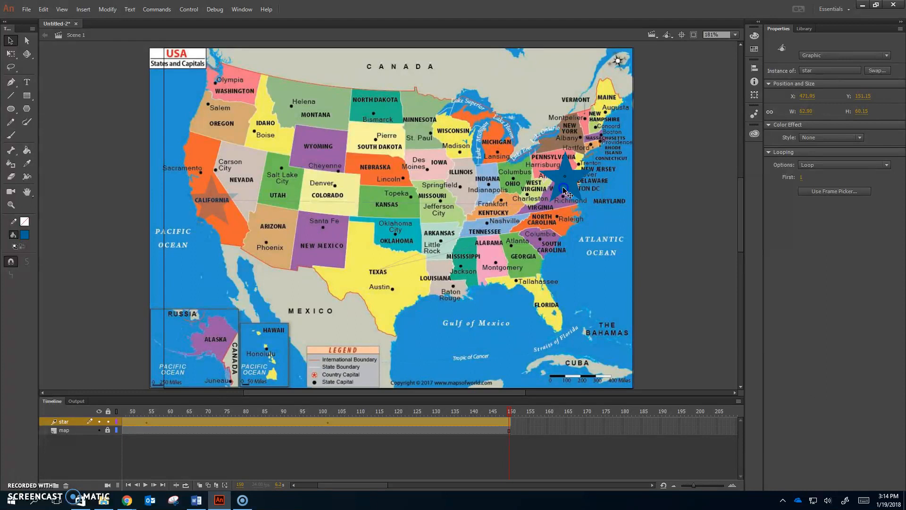
pyautogui.moveTo(564, 193); pyautogui.dragTo(565, 194)
pyautogui.click(438, 422)
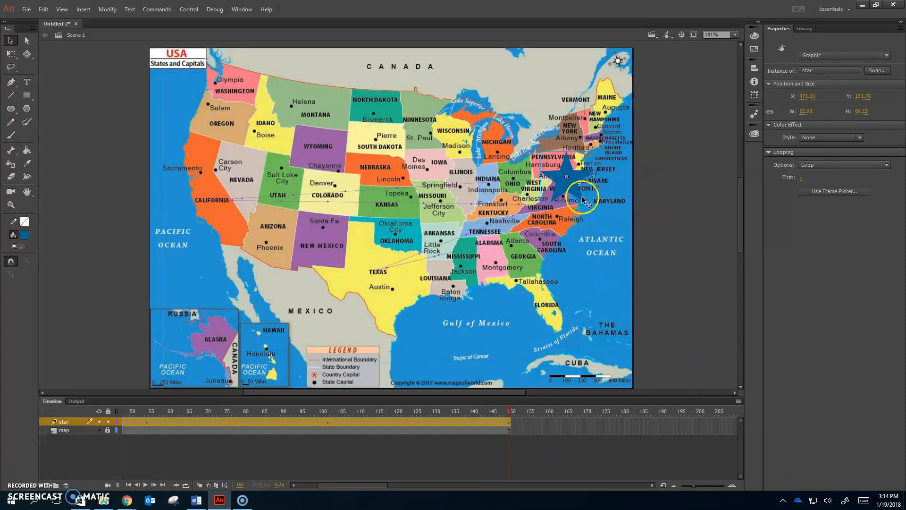
# Extend both the star and map layers to frame 174 and move the star back to the middle of Texas there
pyautogui.moveTo(348, 486); pyautogui.dragTo(326, 490)
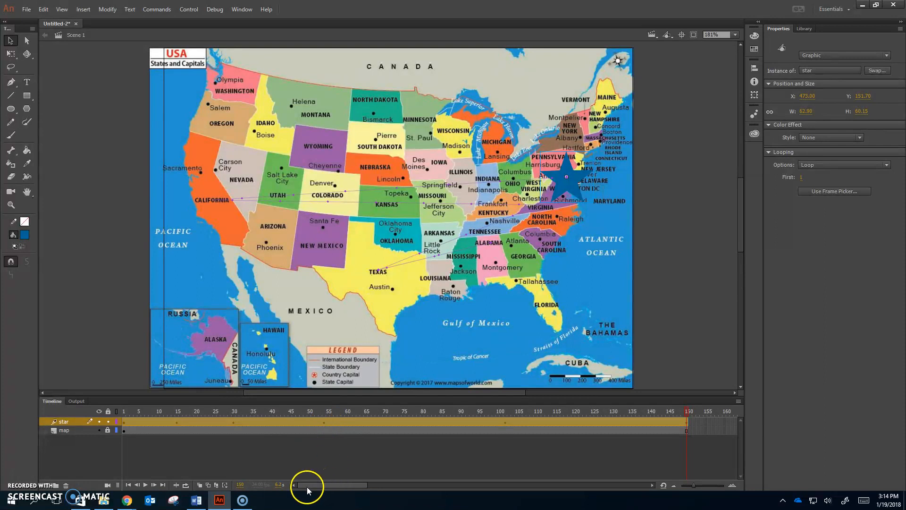
pyautogui.moveTo(304, 487); pyautogui.dragTo(346, 490)
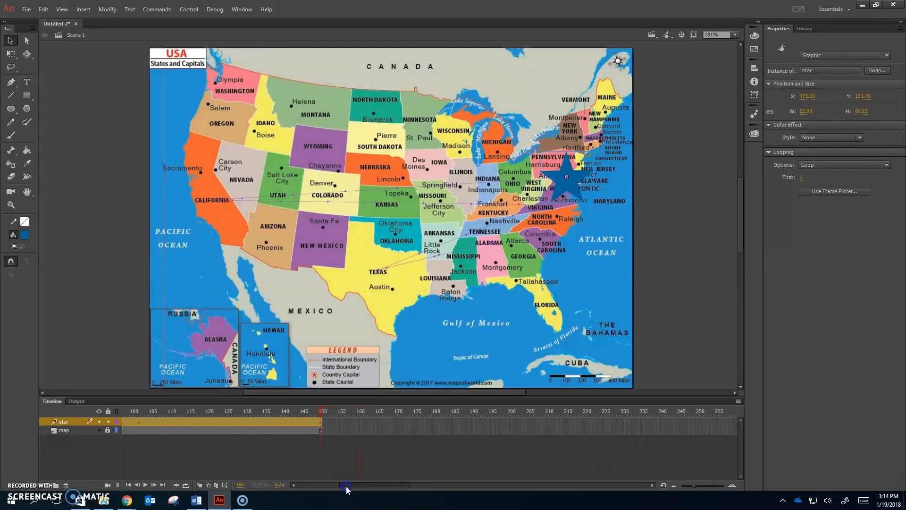
pyautogui.click(412, 423)
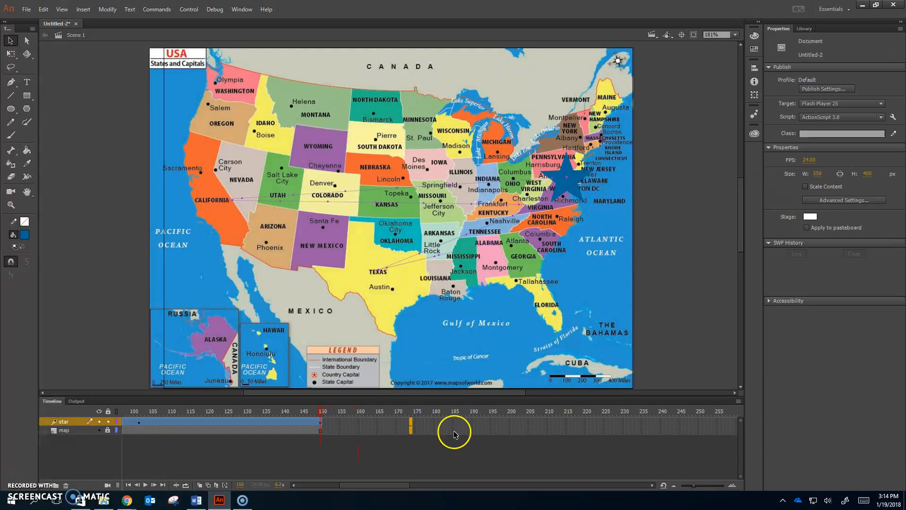
pyautogui.press('F5')
pyautogui.moveTo(571, 182); pyautogui.dragTo(383, 276)
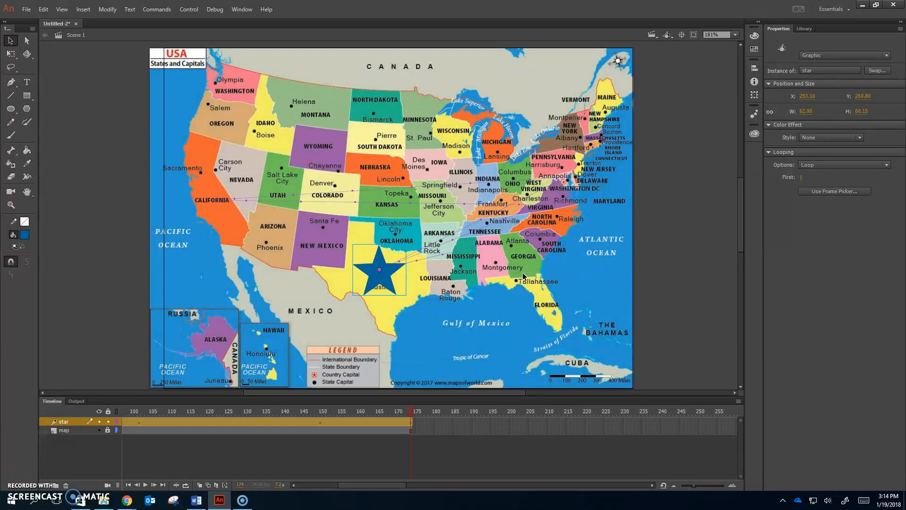
# Play the animation, and extend both the star and map layers to frame 220
pyautogui.press('Return')
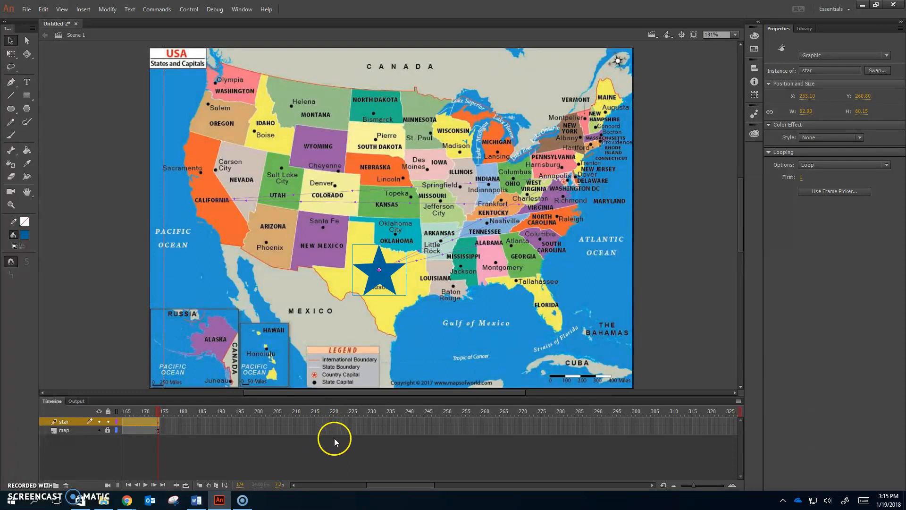
pyautogui.click(332, 426)
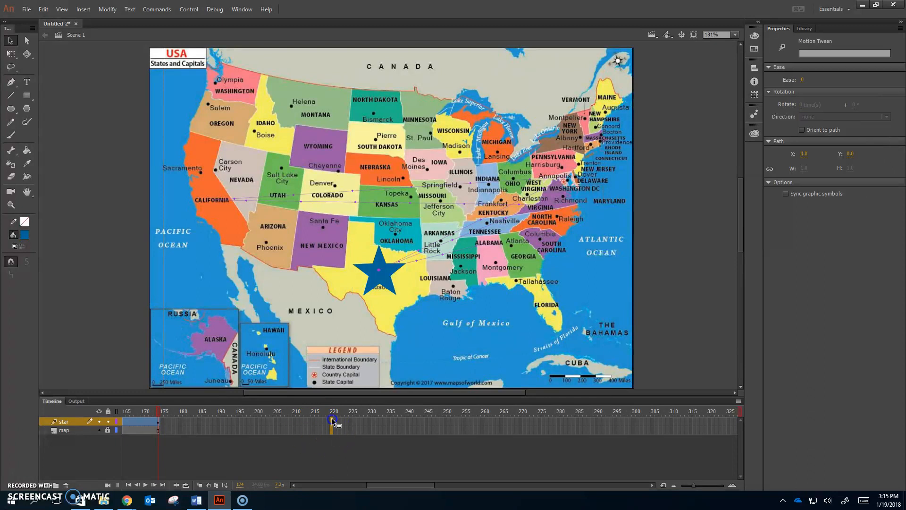
pyautogui.press('F5')
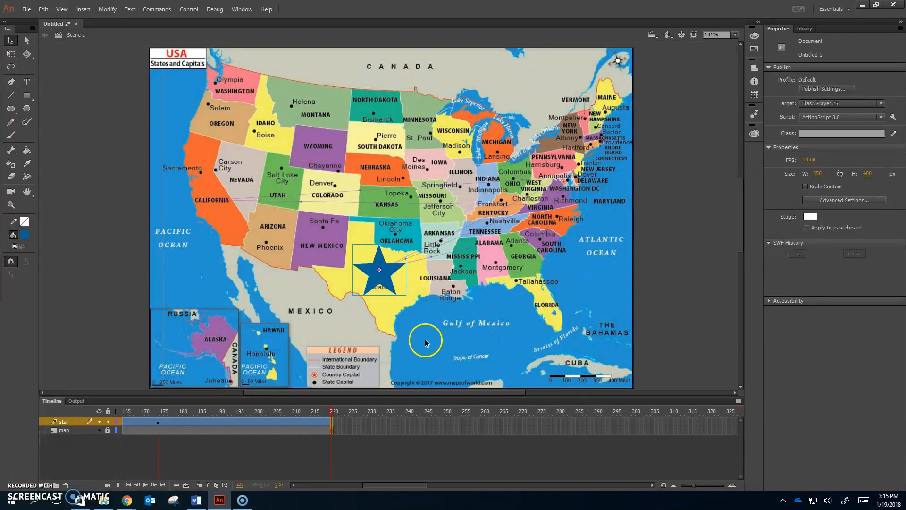
# Insert a keyframe for all properties at frame 175 of the star layer
pyautogui.click(161, 410)
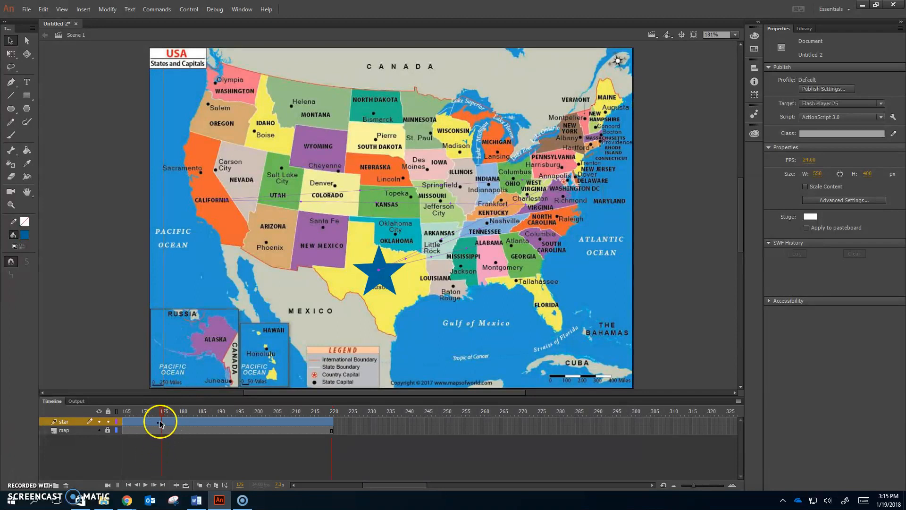
pyautogui.rightClick(160, 421)
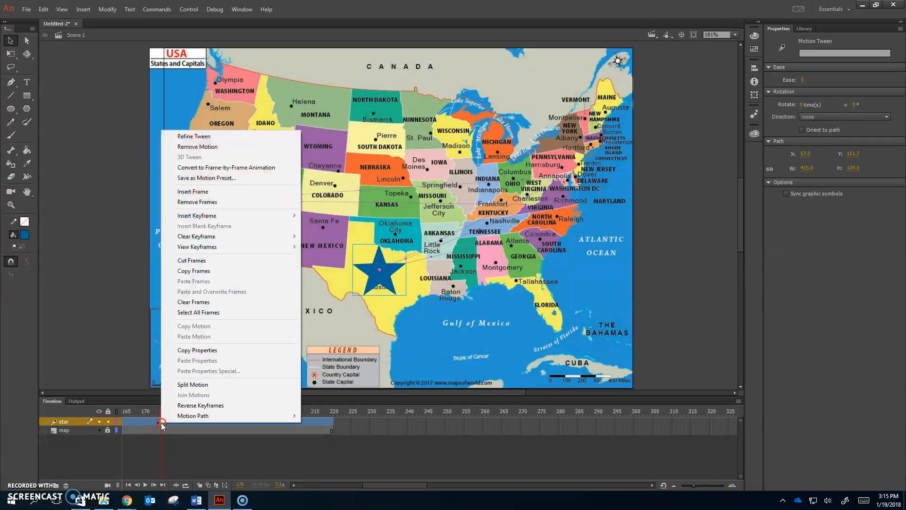
pyautogui.moveTo(193, 218)
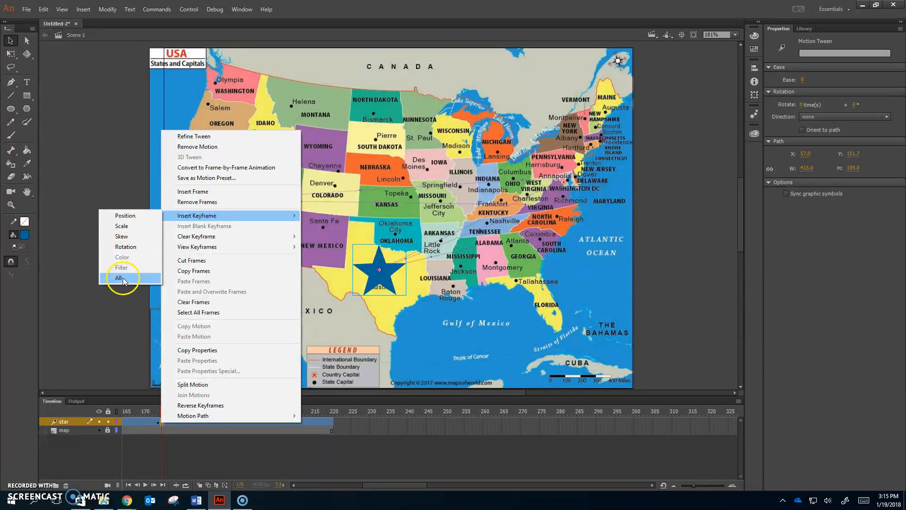
pyautogui.click(134, 247)
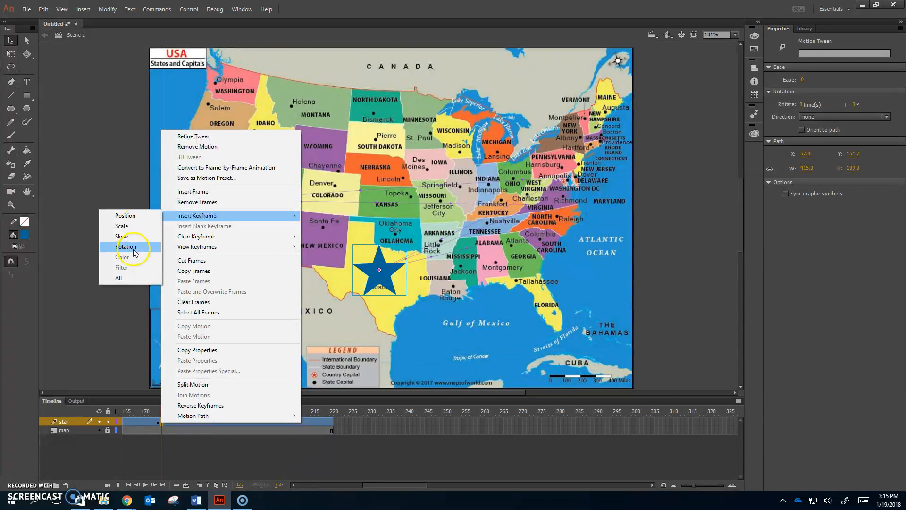
pyautogui.click(124, 277)
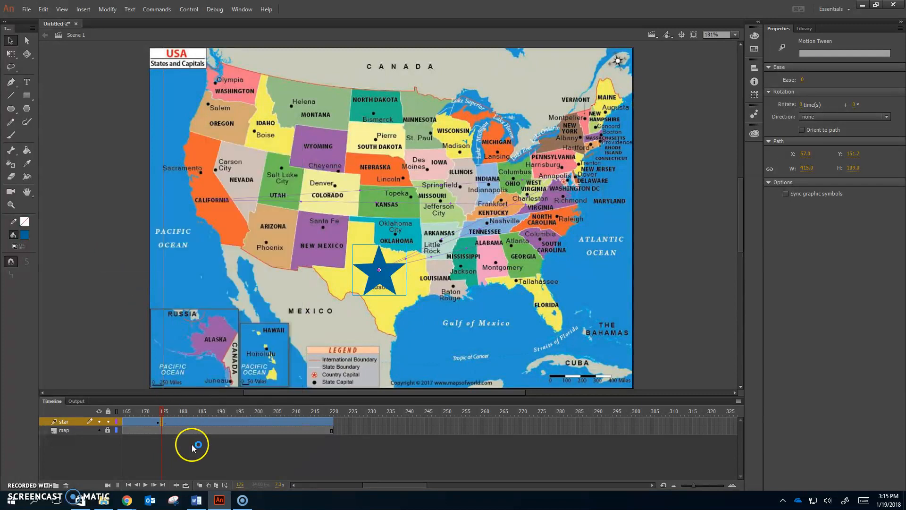
# Insert a keyframe for all properties at frame 220 of the star layer
pyautogui.click(332, 411)
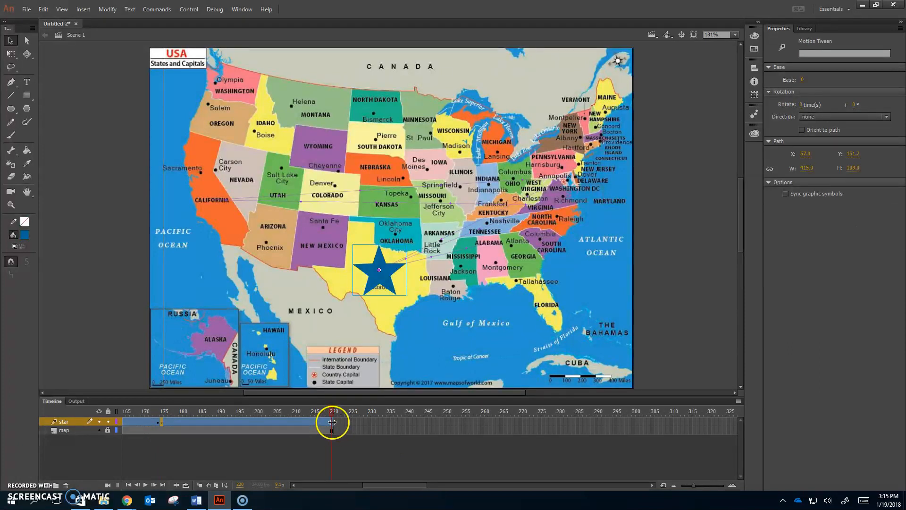
pyautogui.rightClick(331, 425)
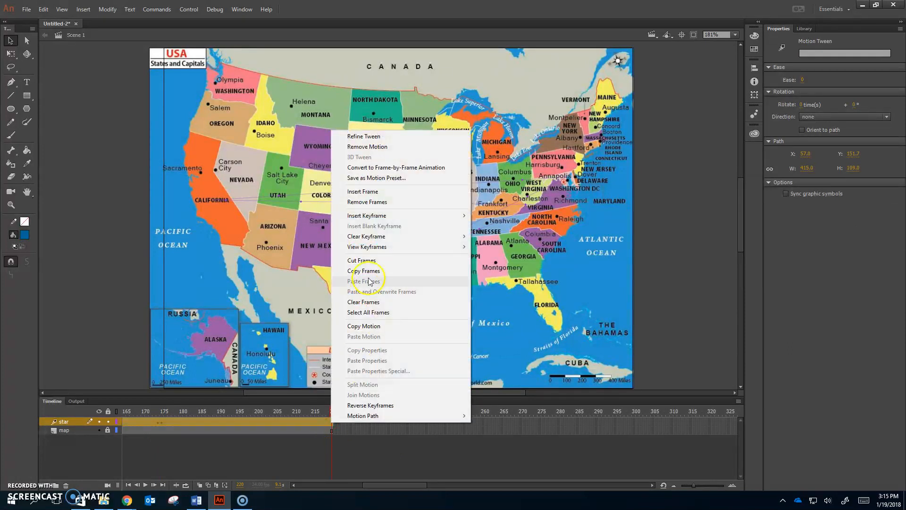
pyautogui.moveTo(377, 218)
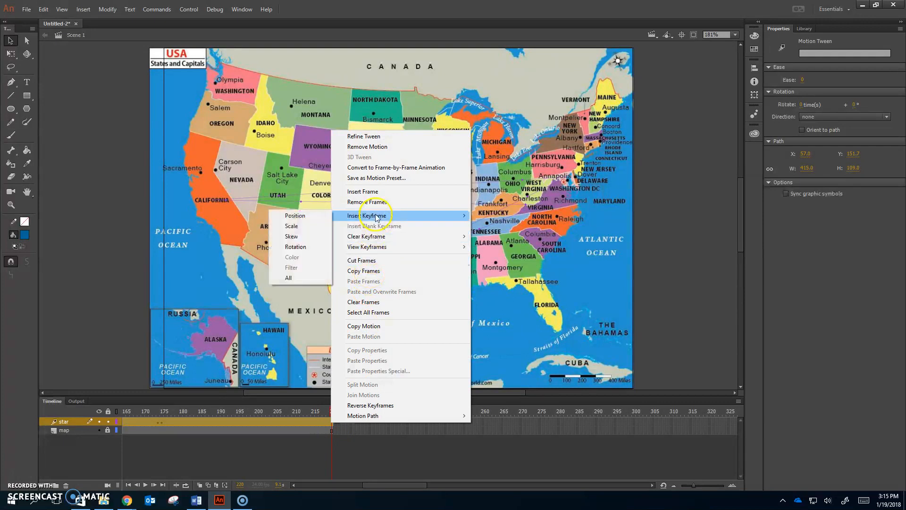
pyautogui.click(292, 277)
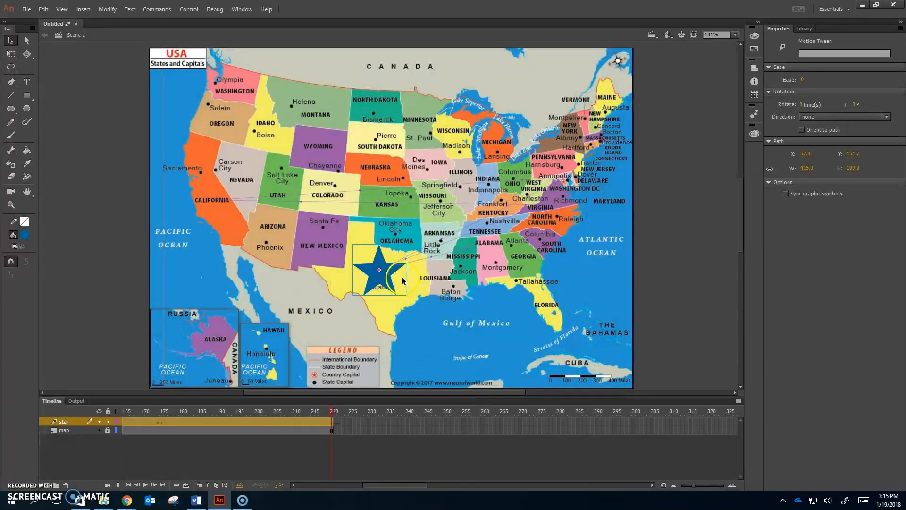
# At frame 220, scale the star up with Free Transform to about 804 by 768 px
pyautogui.click(245, 420)
pyautogui.click(390, 281)
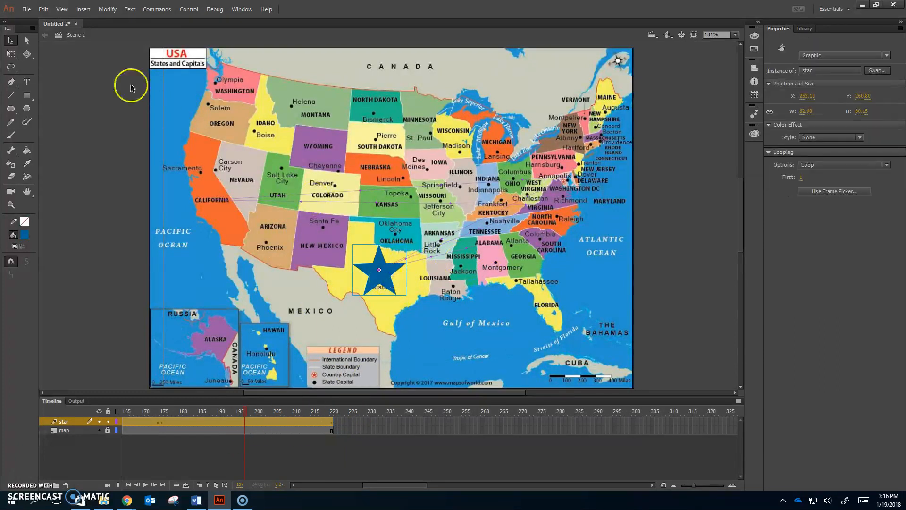
pyautogui.click(10, 40)
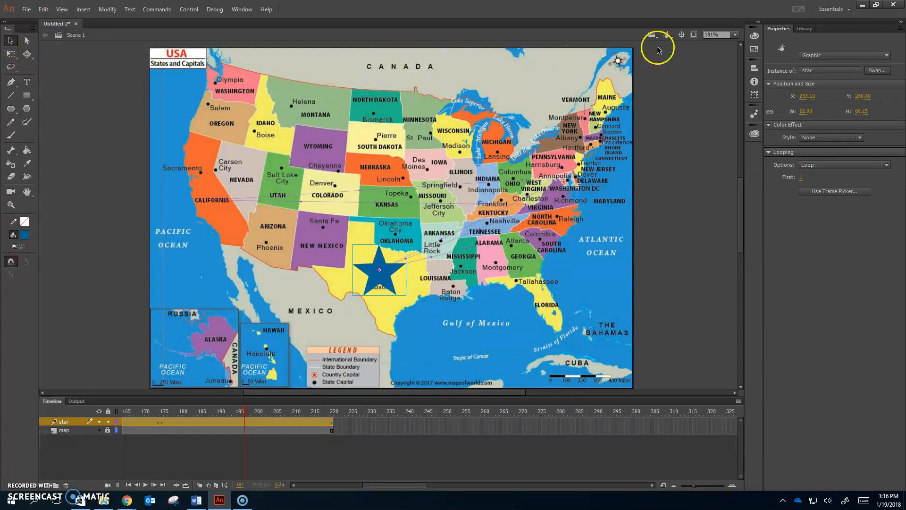
pyautogui.click(735, 35)
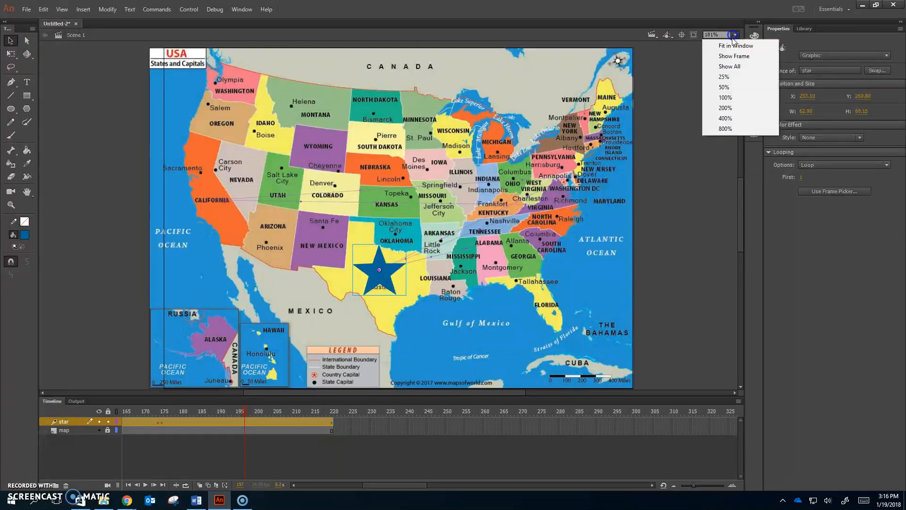
pyautogui.click(730, 88)
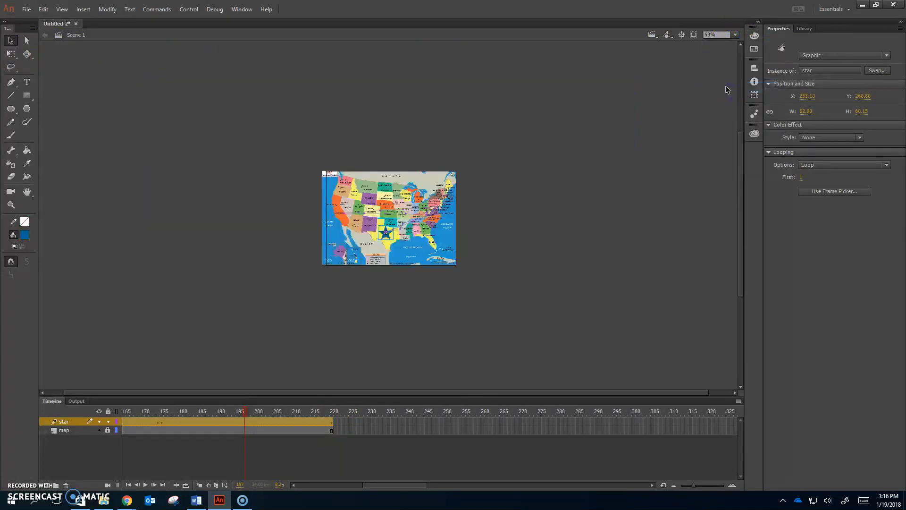
pyautogui.click(736, 35)
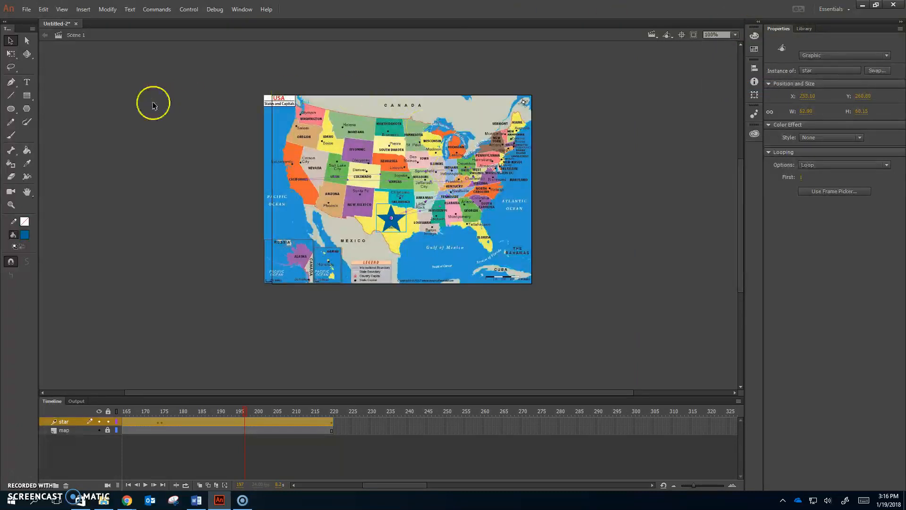
pyautogui.click(11, 54)
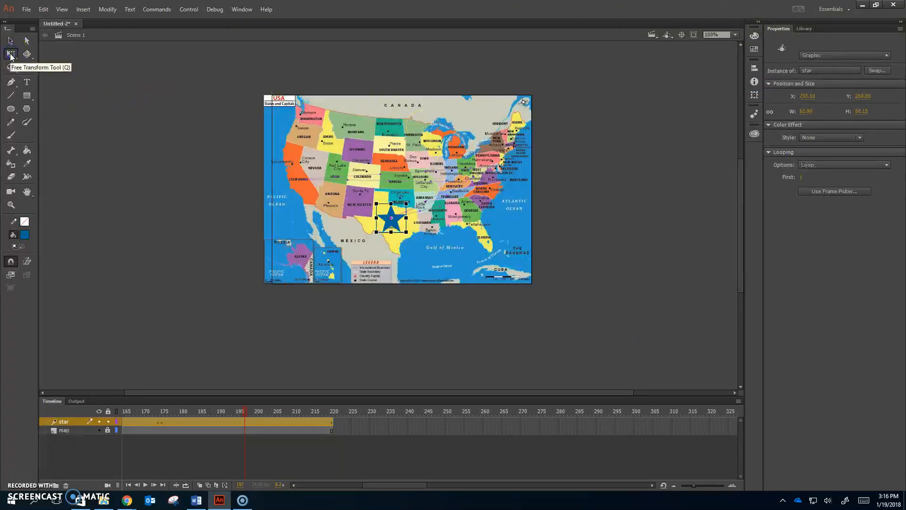
pyautogui.click(333, 411)
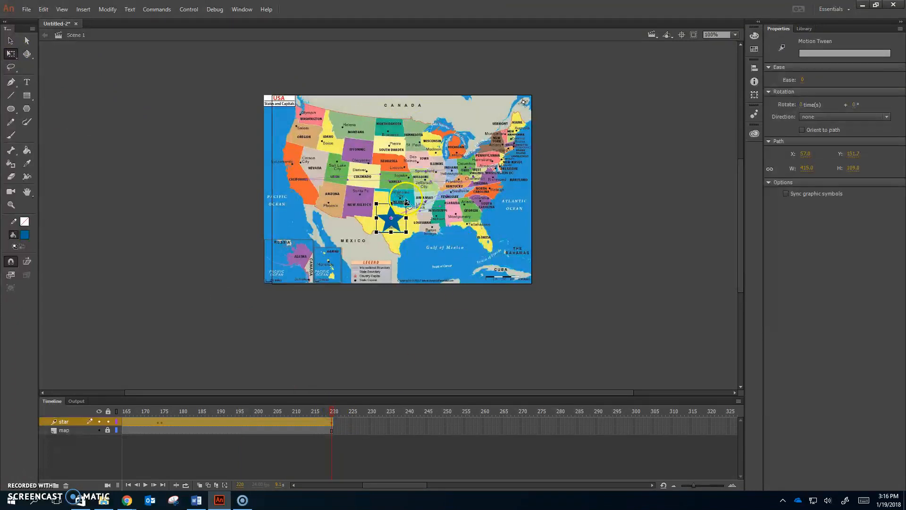
pyautogui.moveTo(406, 204); pyautogui.dragTo(626, 38)
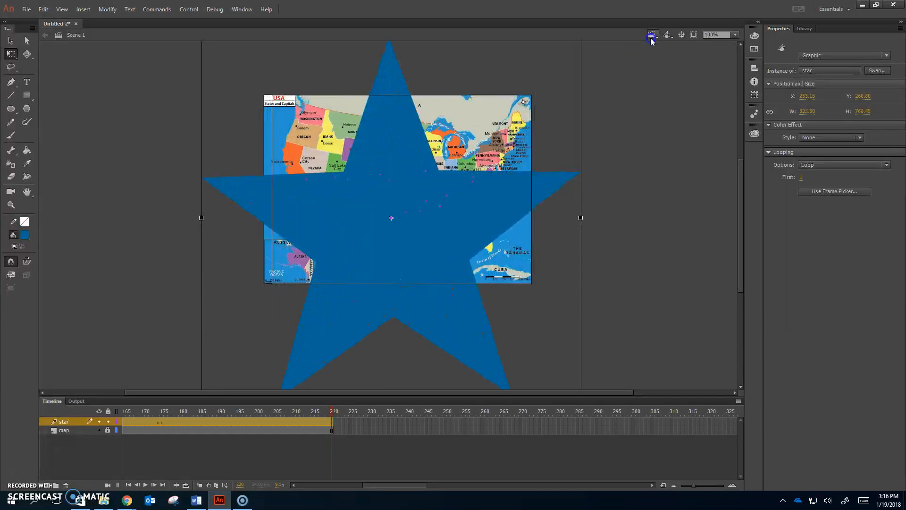
# Enlarge the star at frame 220 to about 2270 by 2175 px so it covers the whole stage, and scrub through its growth from frame 175
pyautogui.click(735, 37)
pyautogui.click(719, 90)
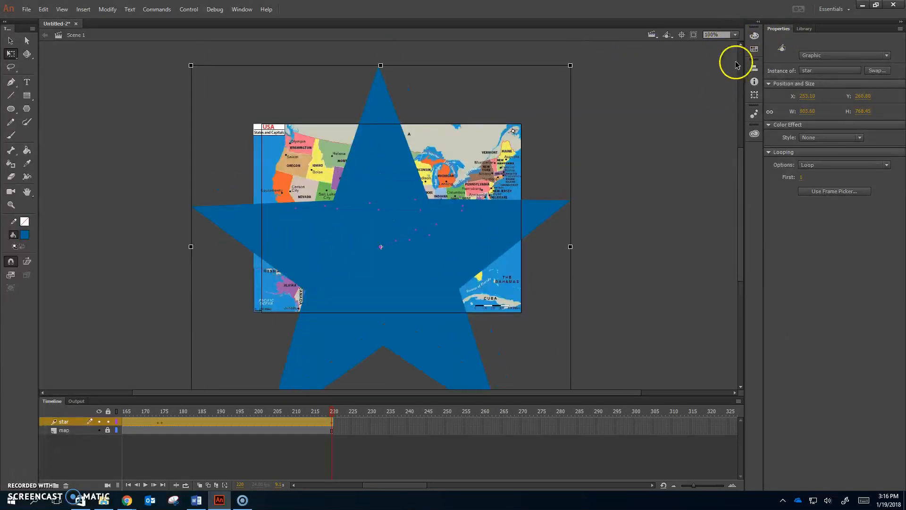
pyautogui.click(735, 35)
pyautogui.click(723, 82)
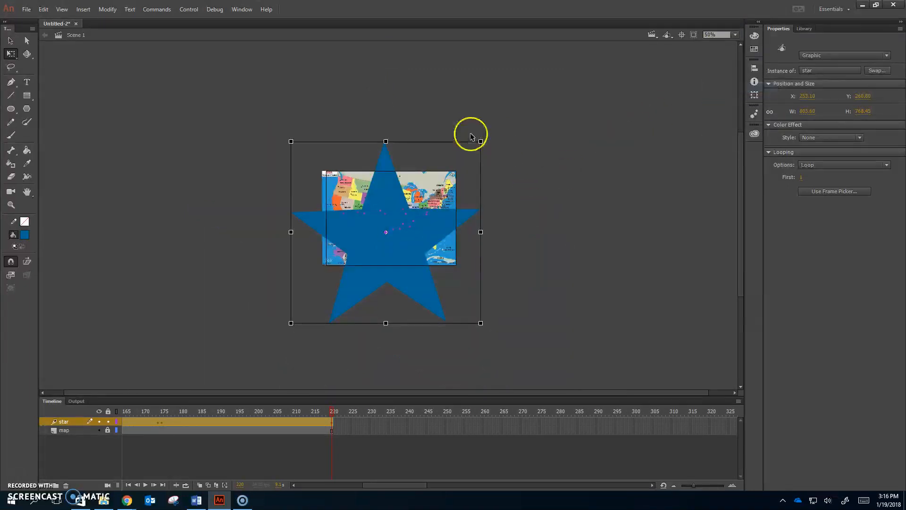
pyautogui.moveTo(486, 137); pyautogui.dragTo(810, 62)
pyautogui.moveTo(582, 52); pyautogui.dragTo(734, 10)
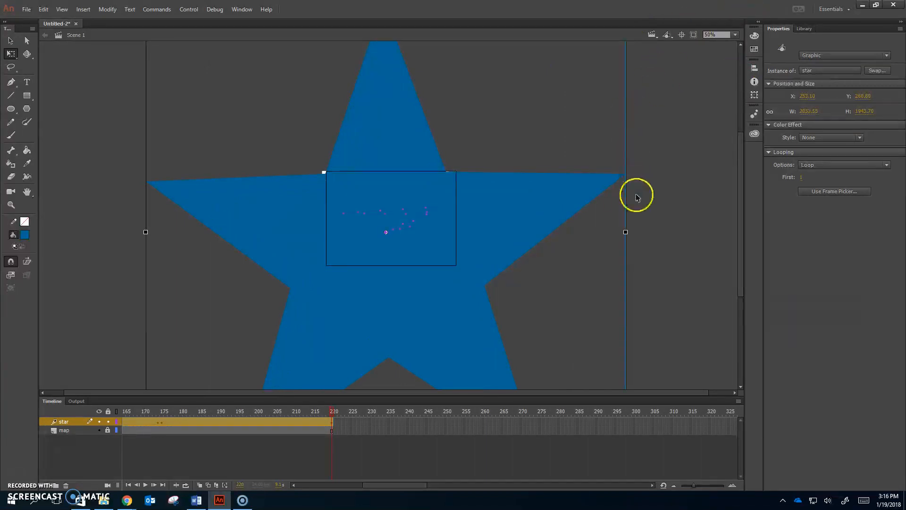
pyautogui.click(735, 34)
pyautogui.click(727, 77)
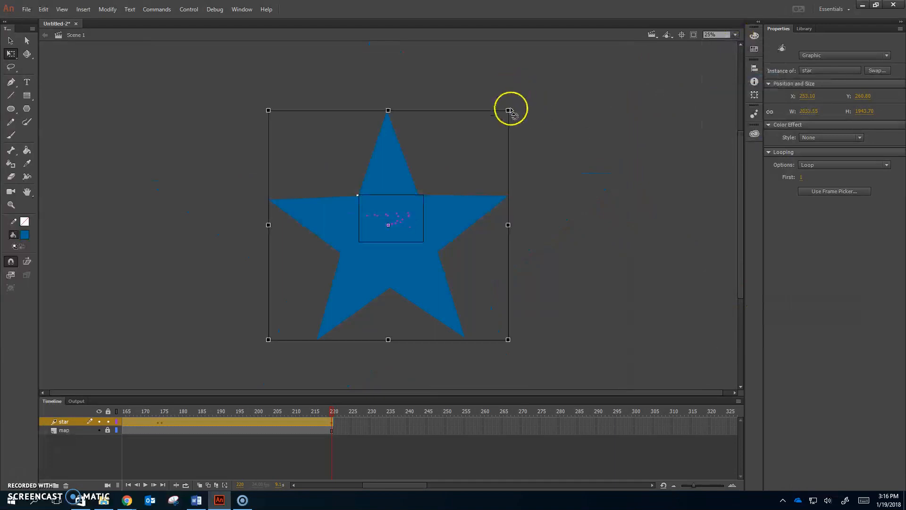
pyautogui.moveTo(508, 110); pyautogui.dragTo(532, 96)
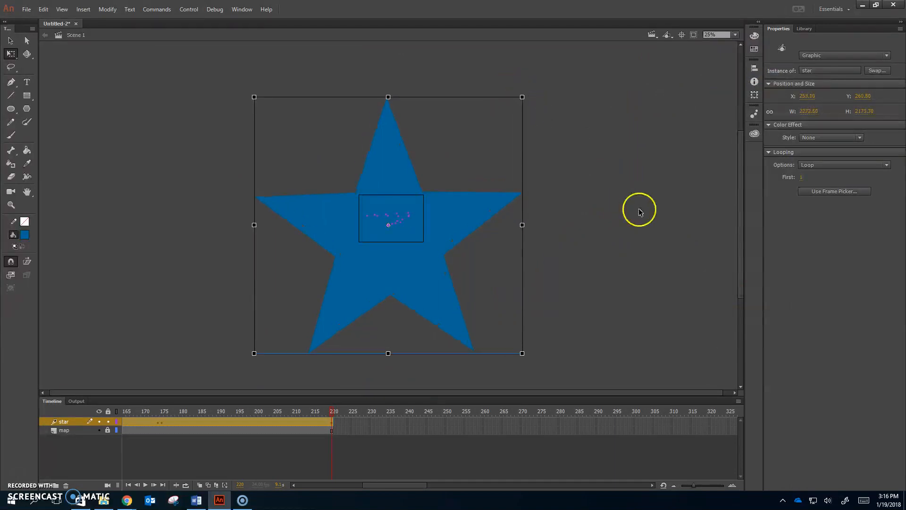
pyautogui.moveTo(163, 410); pyautogui.dragTo(257, 407)
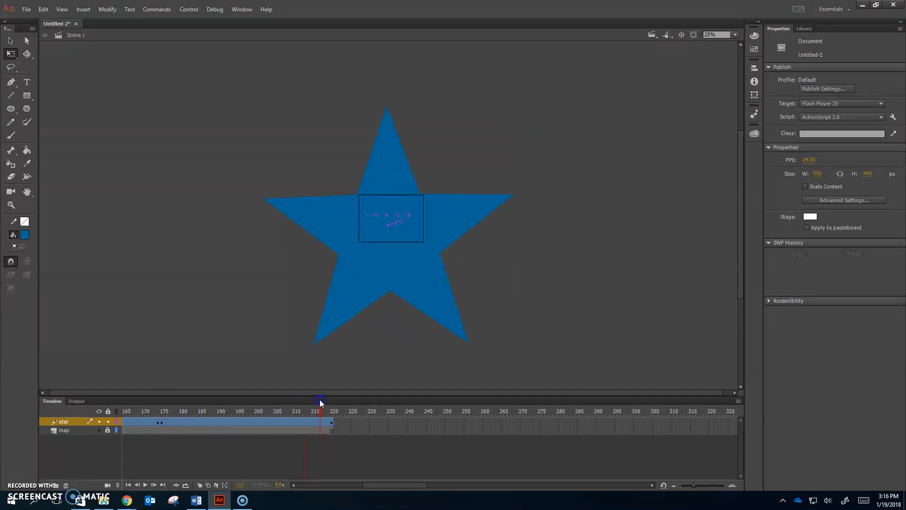
pyautogui.click(330, 422)
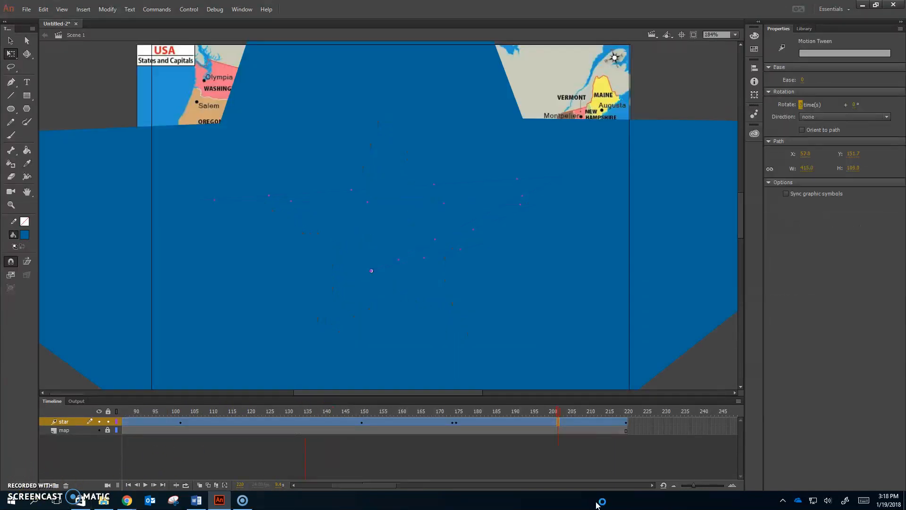
# Turn the star layer into a mask over the map layer and play the animation through to the end
pyautogui.rightClick(73, 421)
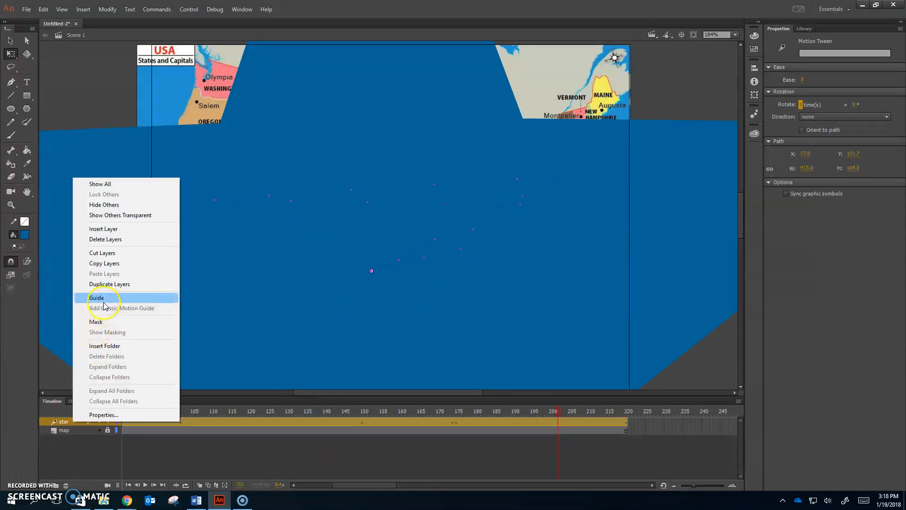
pyautogui.click(95, 322)
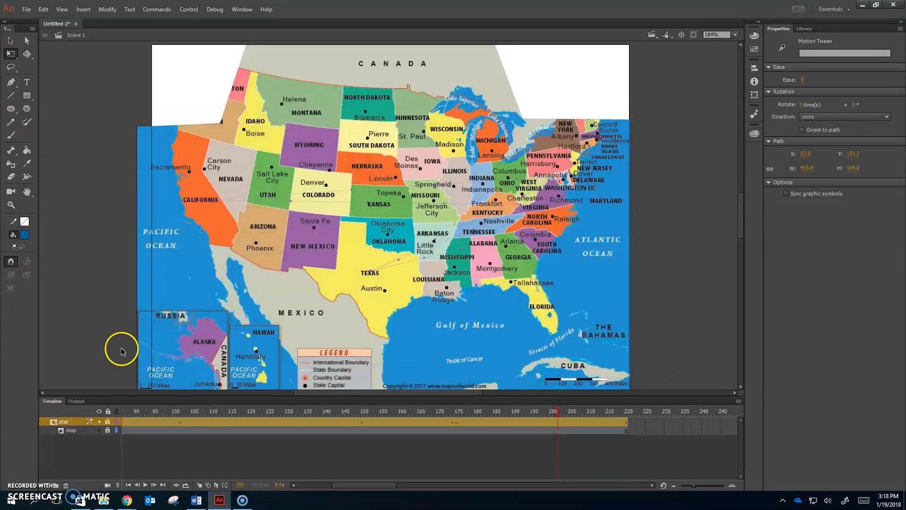
pyautogui.click(180, 433)
pyautogui.press('Return')
pyautogui.press('Return')
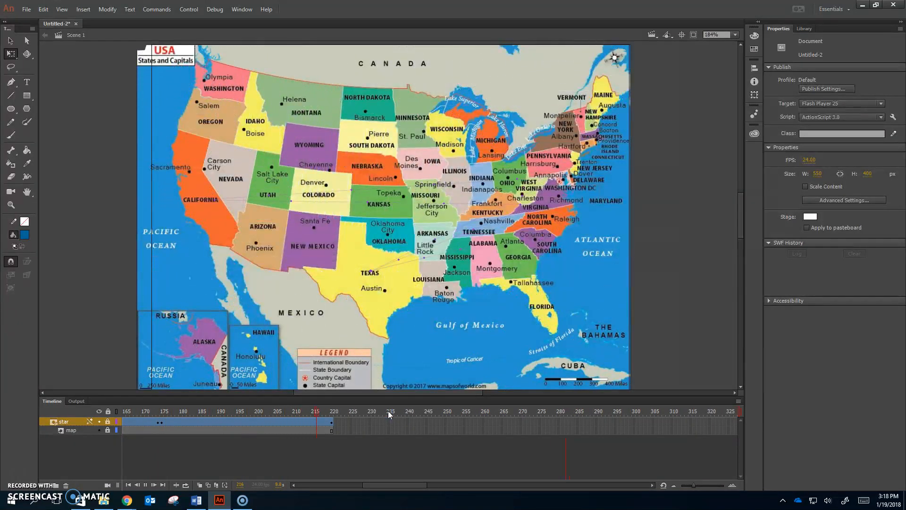
pyautogui.click(501, 378)
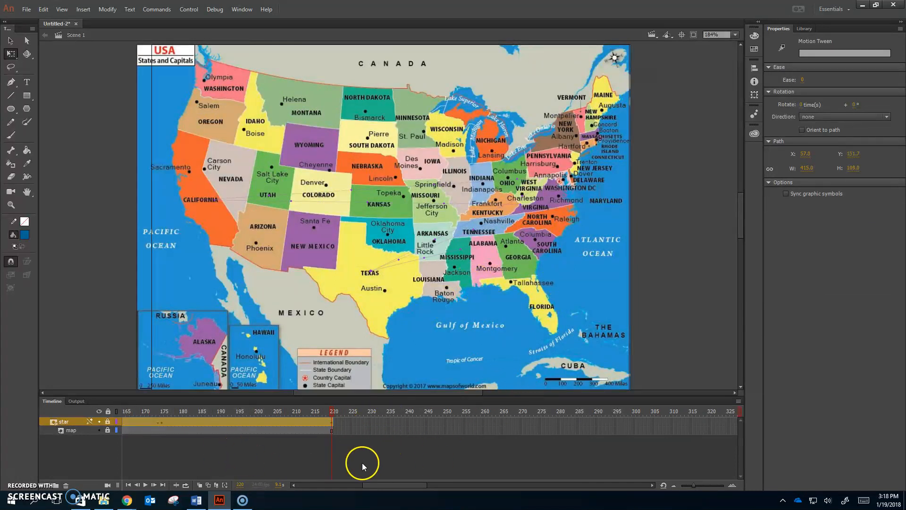
# Add a layer named actions above the star layer and insert a keyframe on it at frame 220
pyautogui.click(46, 486)
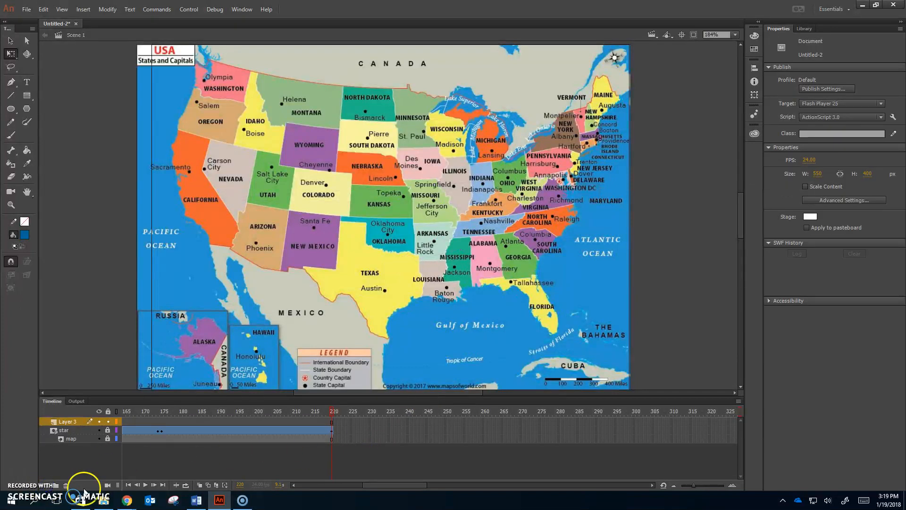
pyautogui.doubleClick(64, 422)
pyautogui.write('actions')
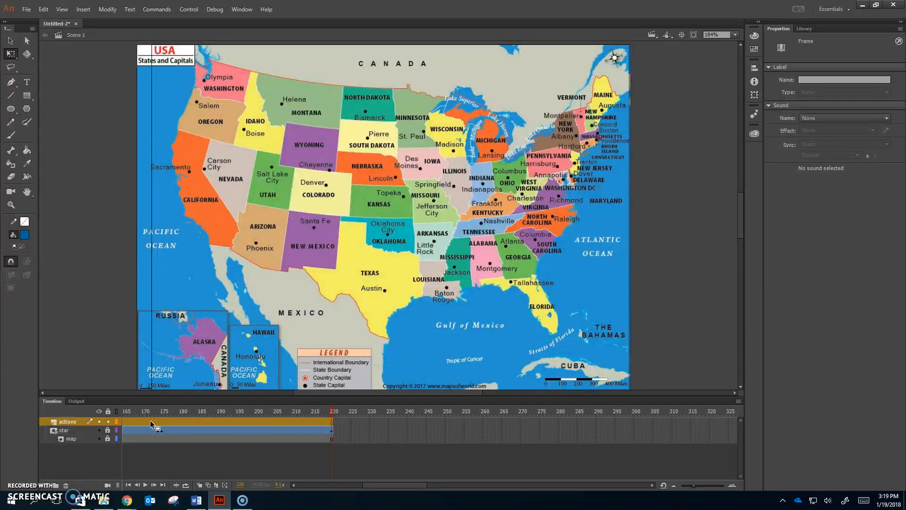
pyautogui.click(331, 421)
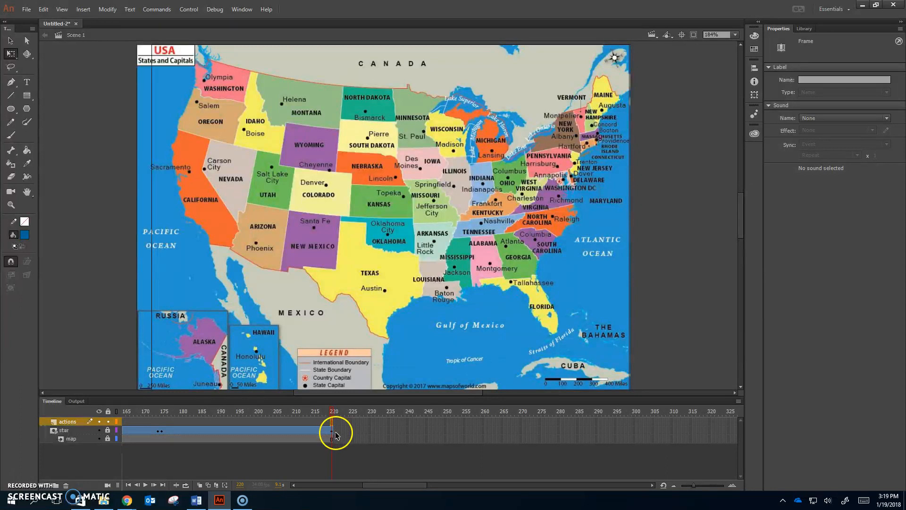
pyautogui.press('F6')
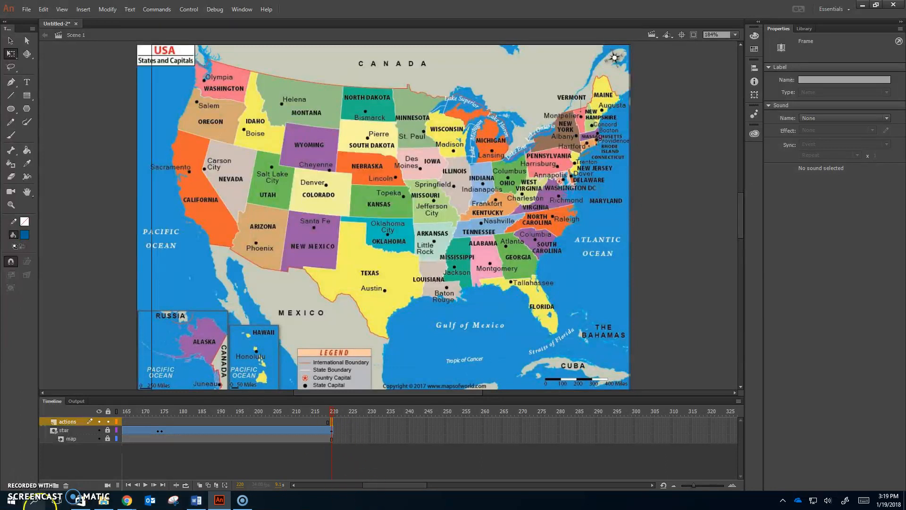
# Open the Actions editor for frame 220 of the actions layer and bring up the Code Snippets collection
pyautogui.click(242, 9)
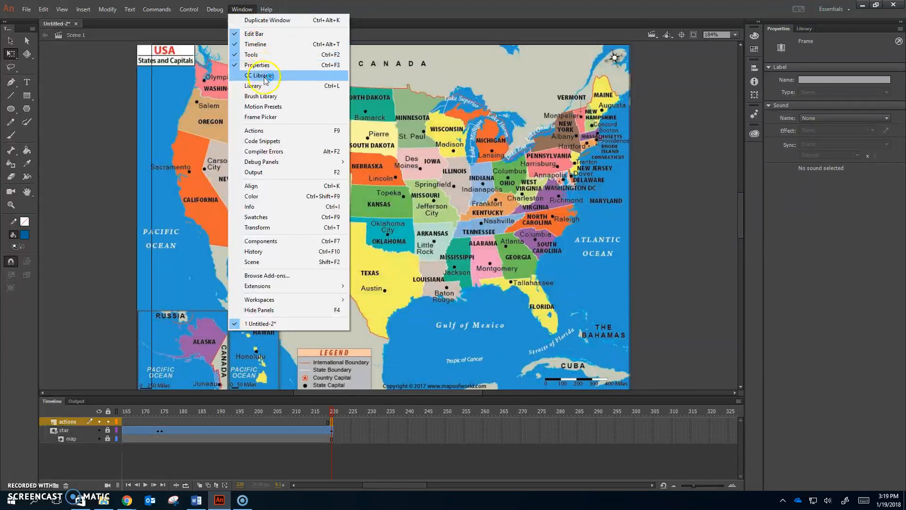
pyautogui.click(265, 129)
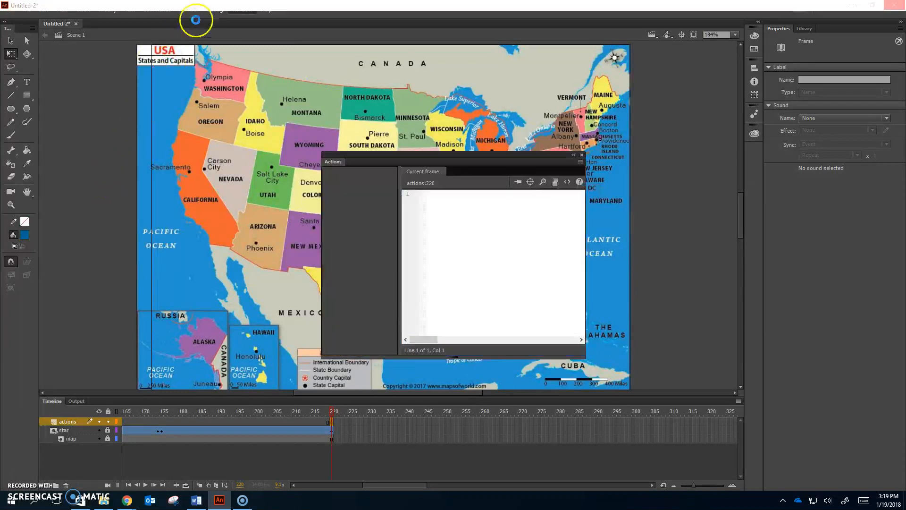
pyautogui.moveTo(506, 157); pyautogui.dragTo(710, 63)
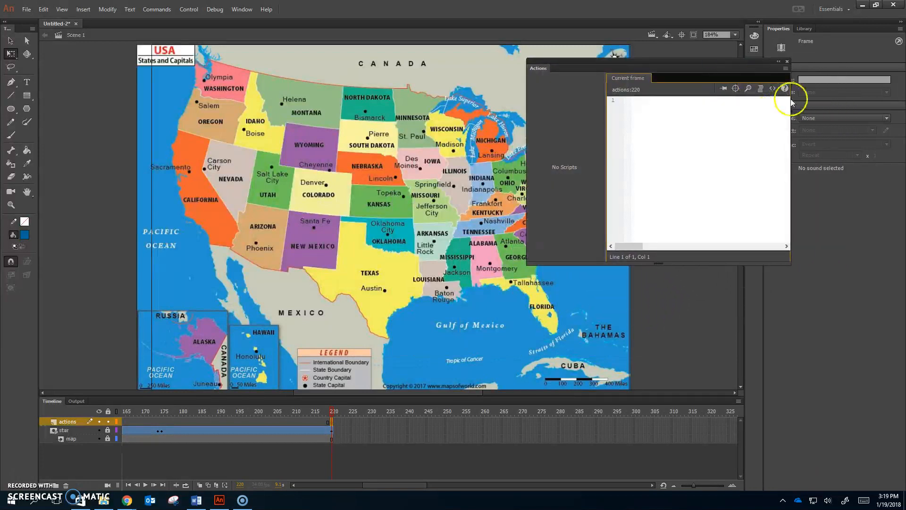
pyautogui.click(772, 89)
pyautogui.click(709, 114)
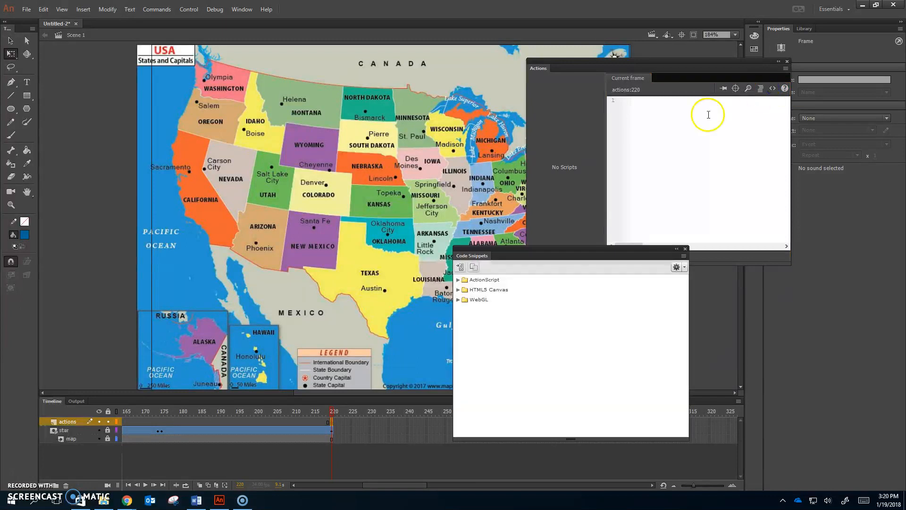
# Insert the ActionScript Timeline Navigation snippet Stop at this Frame at frame 220, then collapse its category
pyautogui.click(459, 281)
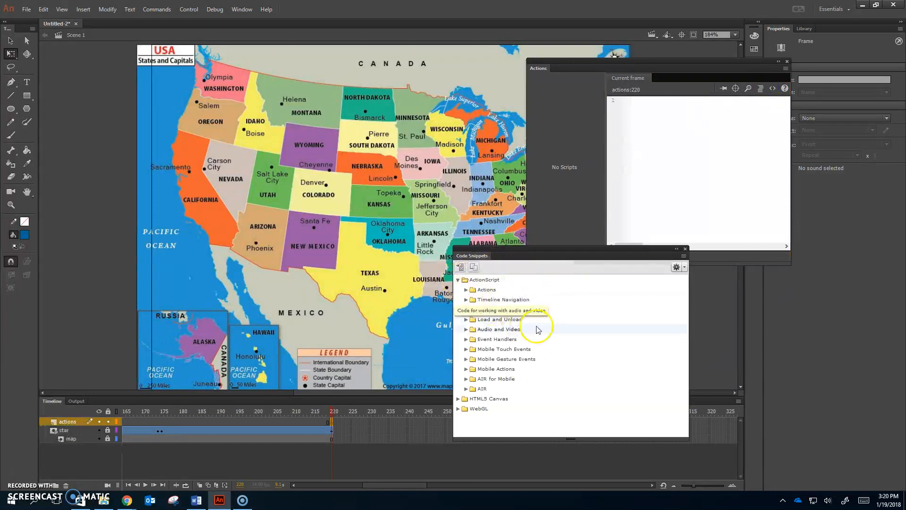
pyautogui.click(466, 291)
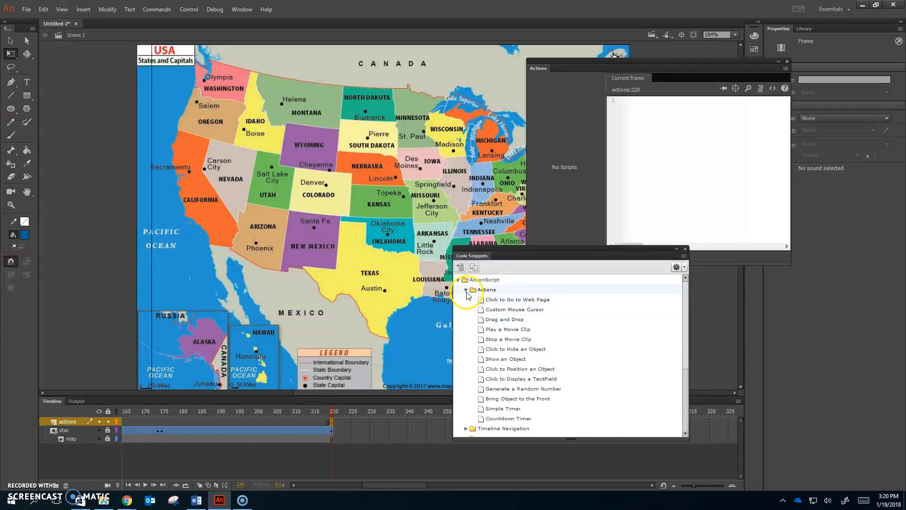
pyautogui.click(466, 290)
pyautogui.click(466, 300)
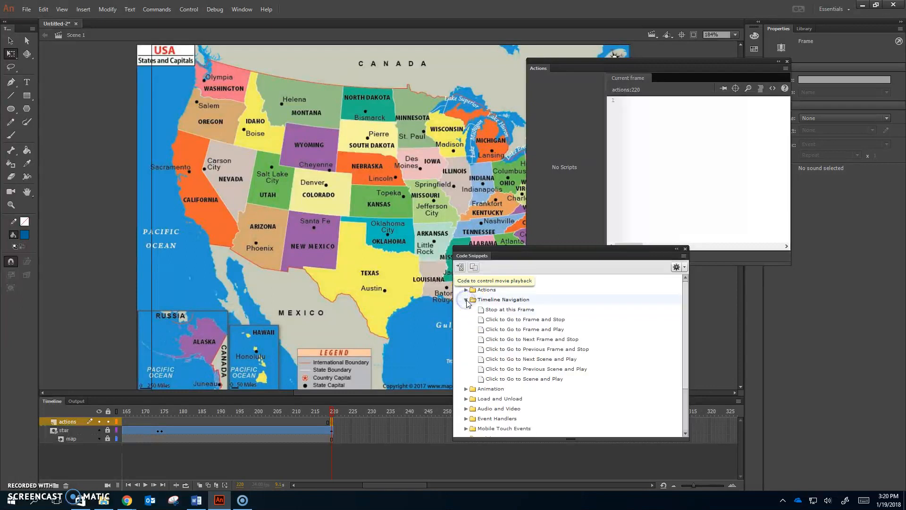
pyautogui.doubleClick(522, 311)
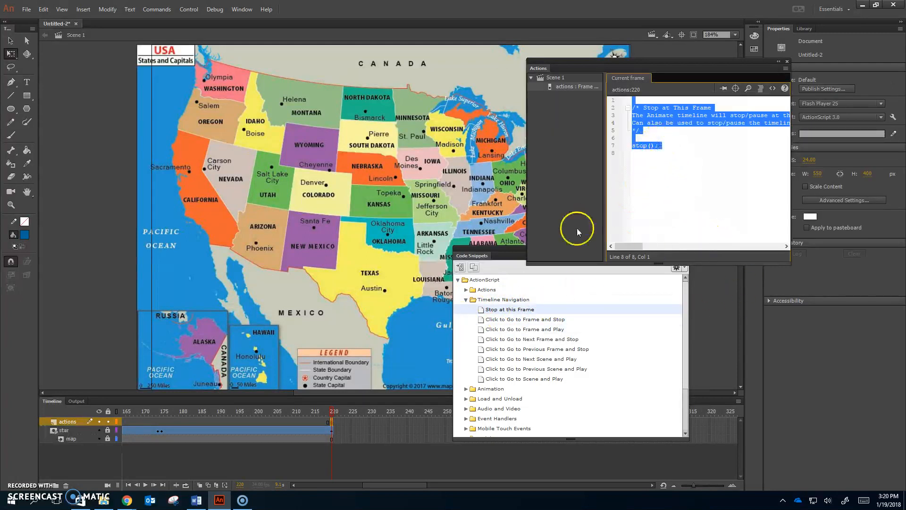
pyautogui.click(466, 300)
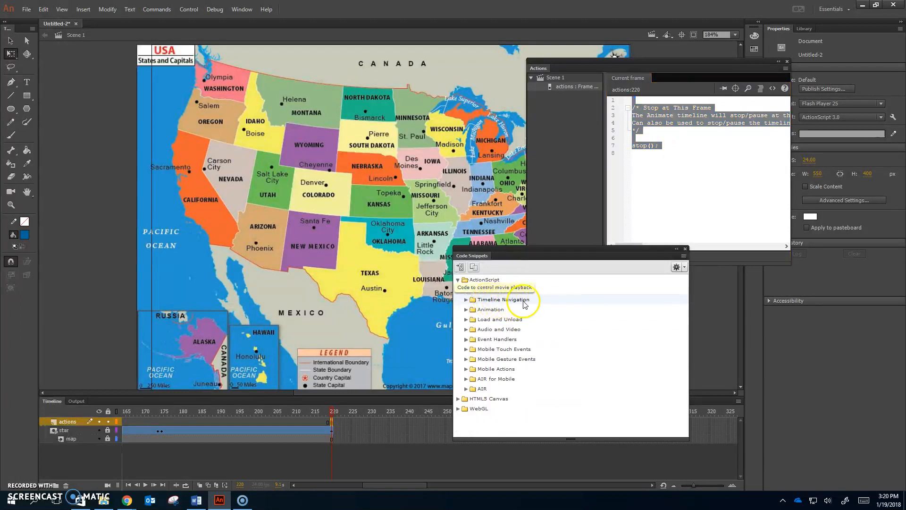
pyautogui.click(466, 300)
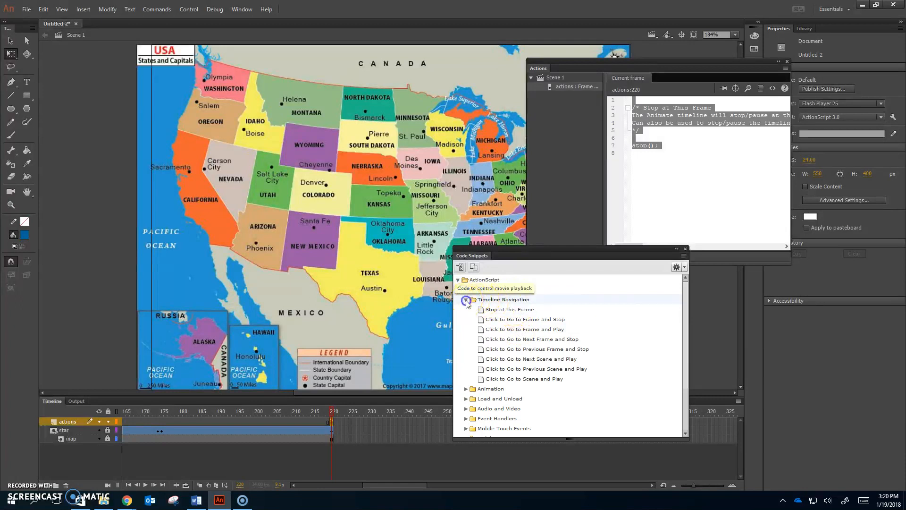
pyautogui.click(467, 300)
# Reposition and widen the Actions editor to read the full stop script, and highlight its comment block
pyautogui.click(711, 173)
pyautogui.moveTo(699, 63); pyautogui.dragTo(282, 38)
pyautogui.moveTo(375, 242); pyautogui.dragTo(592, 226)
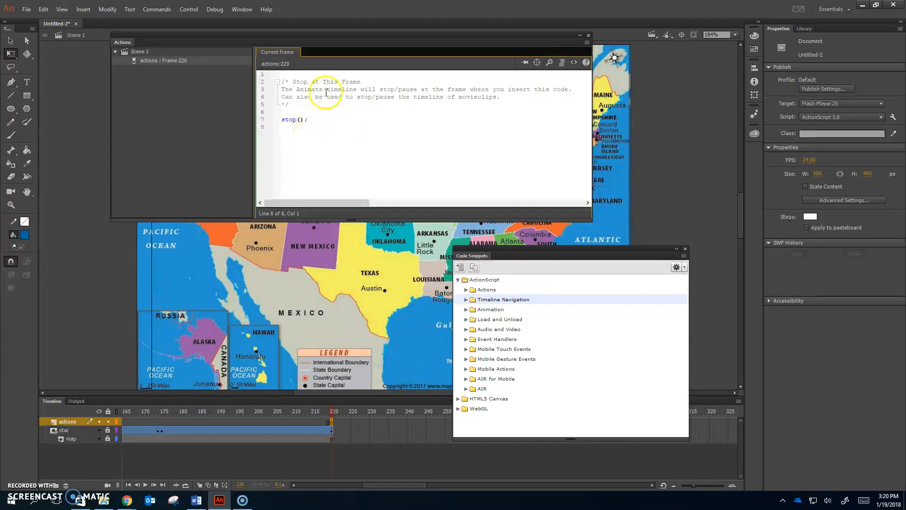
pyautogui.moveTo(301, 104); pyautogui.dragTo(281, 81)
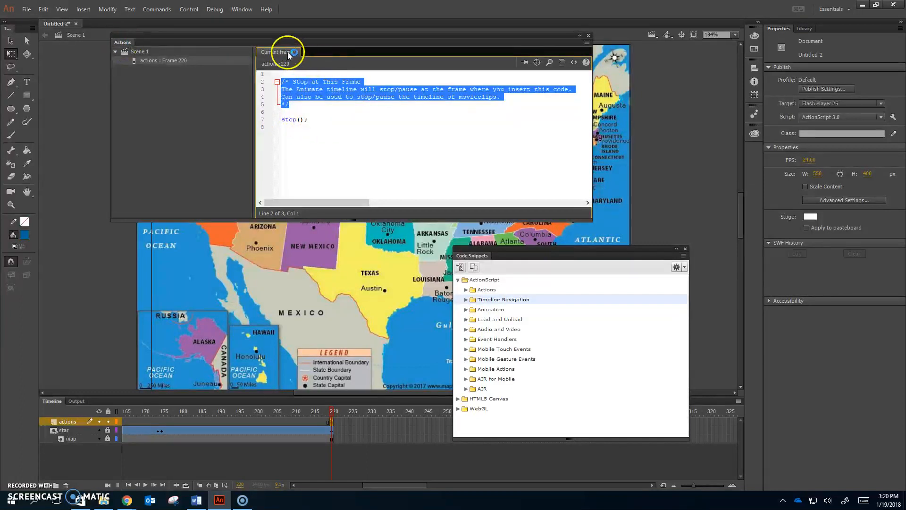
pyautogui.moveTo(125, 41); pyautogui.dragTo(109, 96)
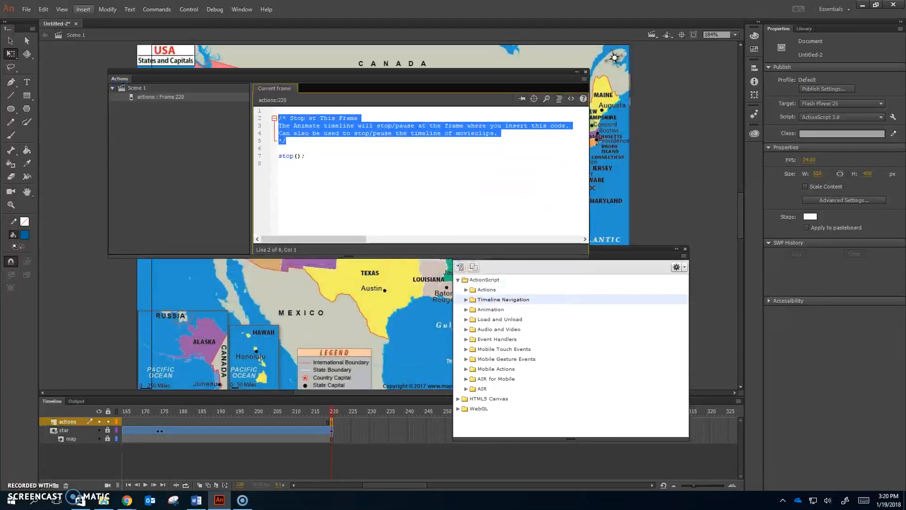
# Save the document as an Animate Document in the Animate folder, named with 1, the author's surname and "animated mask", separated by underscores
pyautogui.click(27, 9)
pyautogui.click(58, 112)
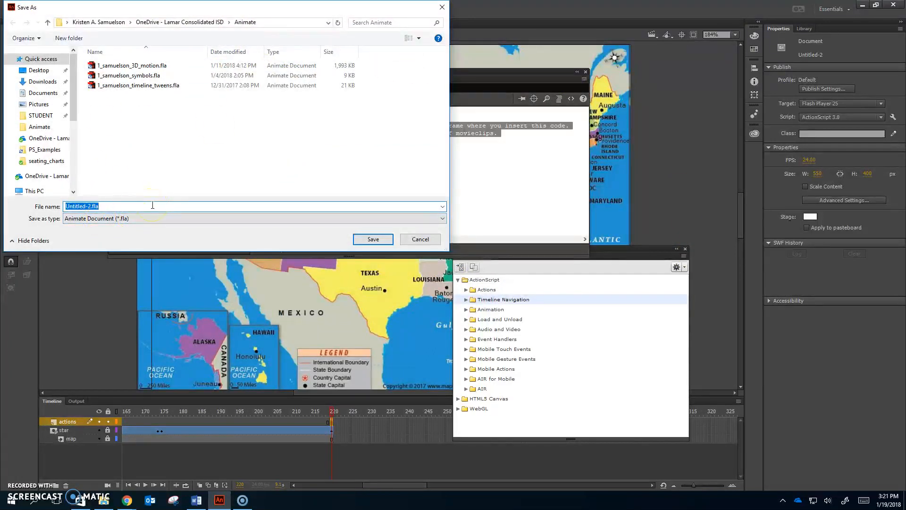
pyautogui.write('1_samuelson_')
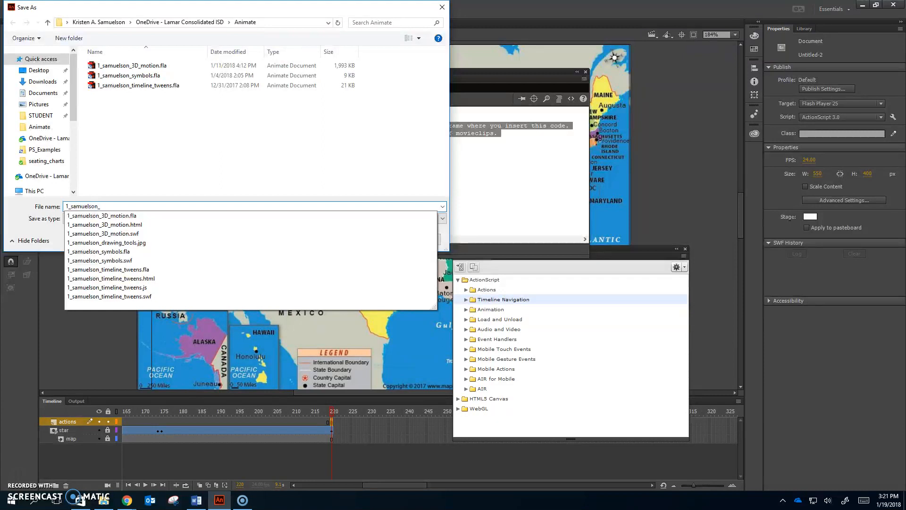
pyautogui.write('animated mask')
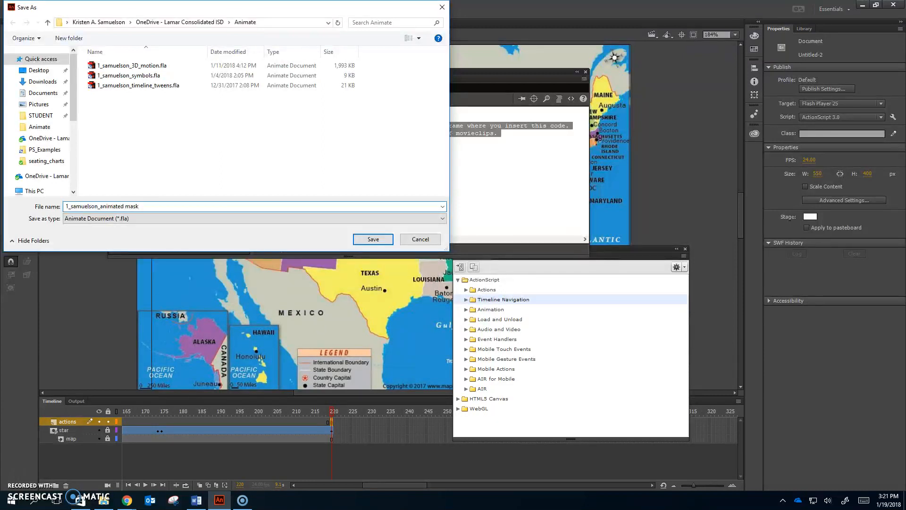
pyautogui.press('Return')
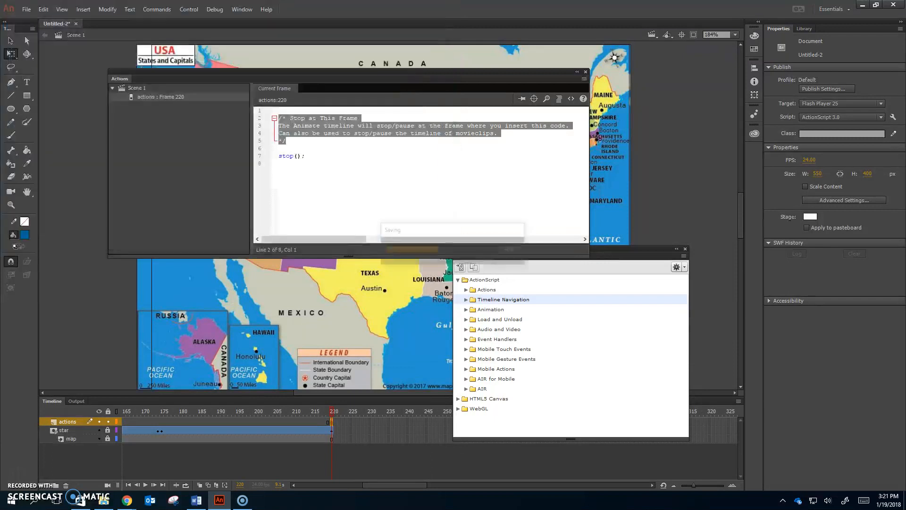
pyautogui.click(156, 204)
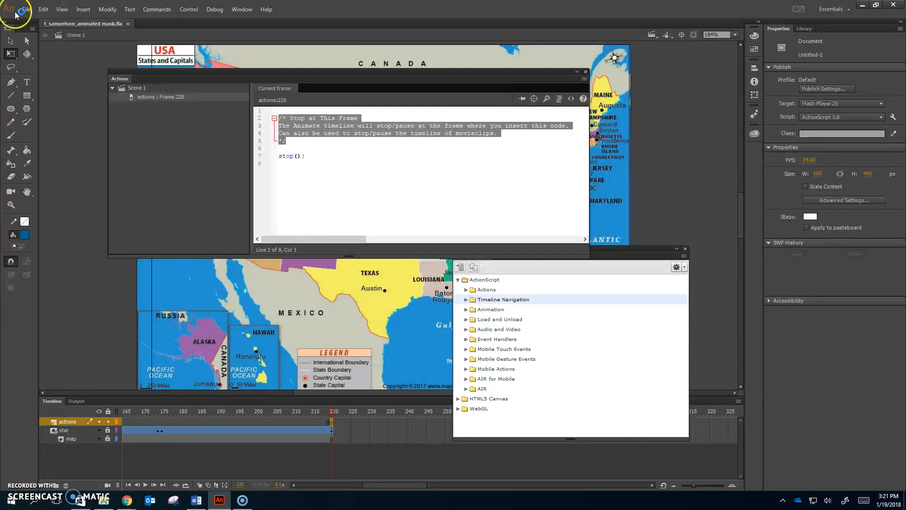
# Test the movie in Animate, watch the star mask animation through to its stop on the full map, and close the preview
pyautogui.click(199, 10)
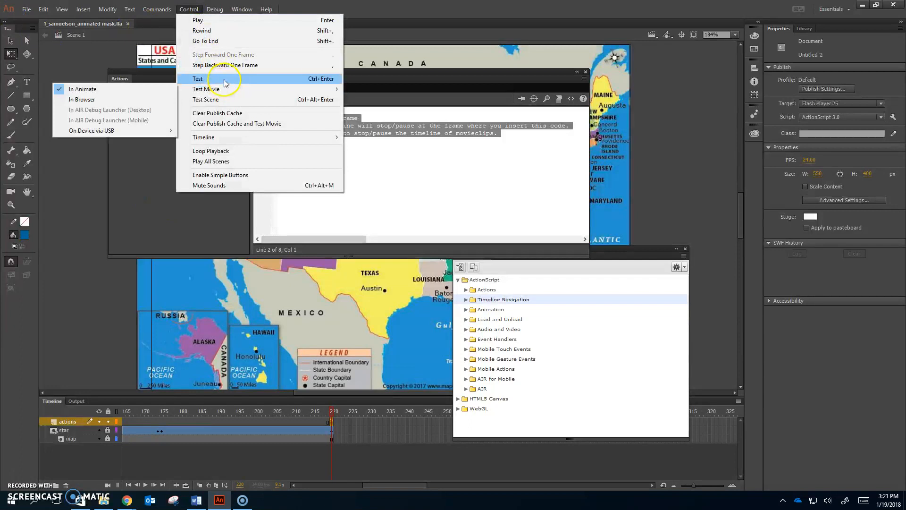
pyautogui.click(197, 78)
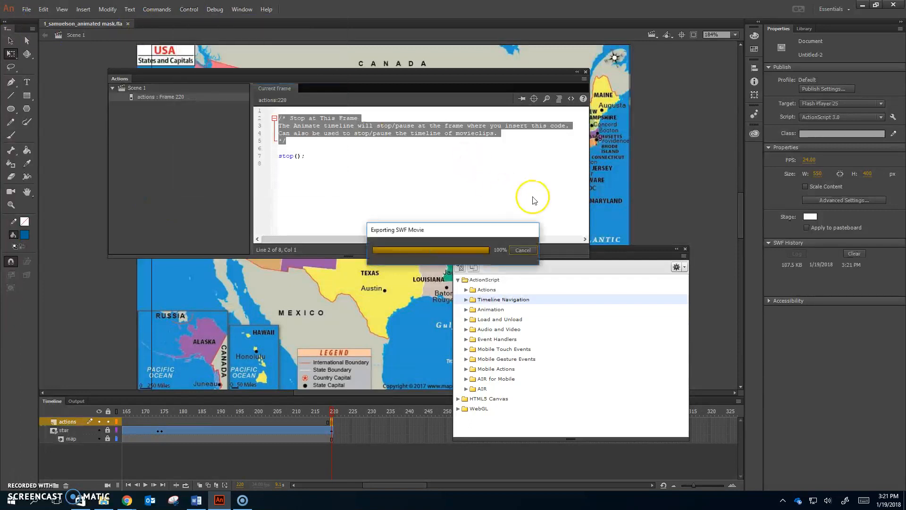
pyautogui.click(441, 265)
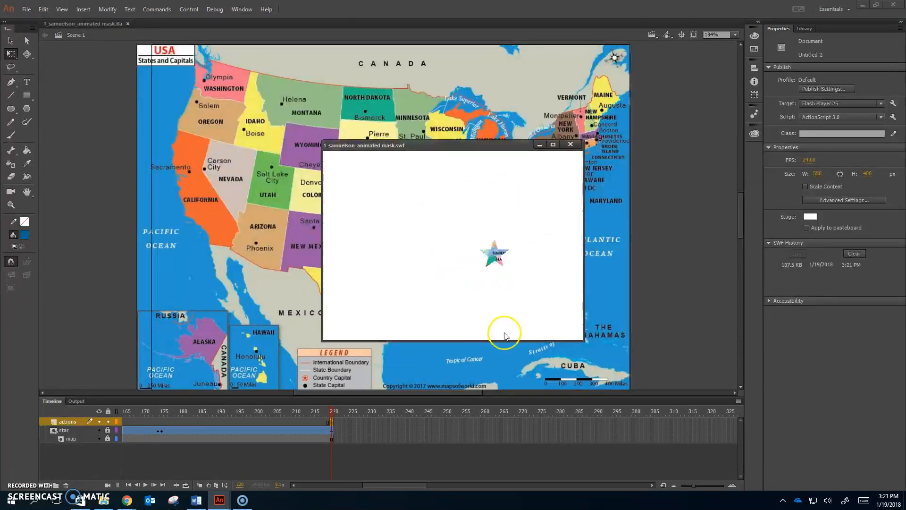
pyautogui.click(549, 322)
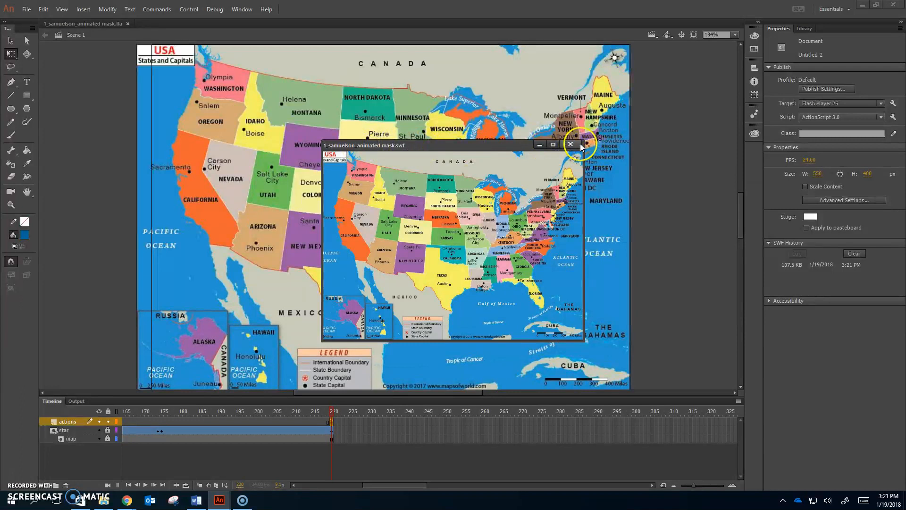
pyautogui.click(579, 146)
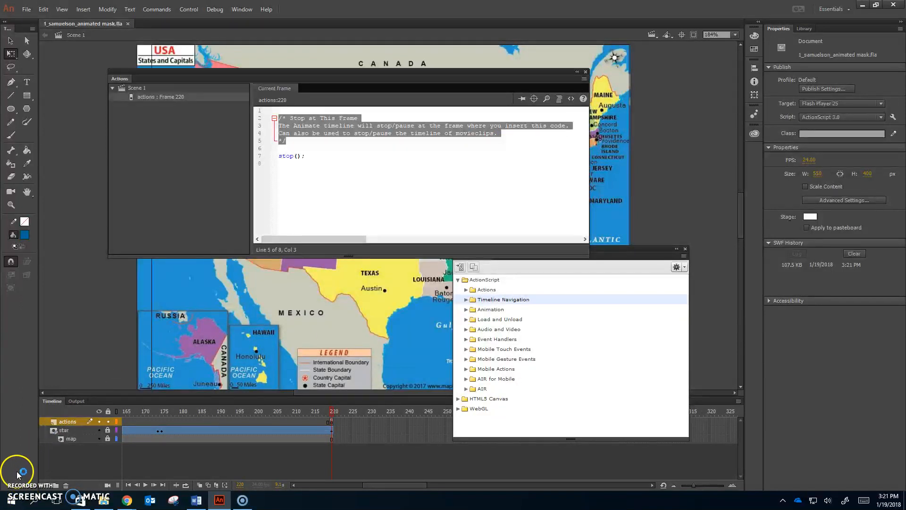